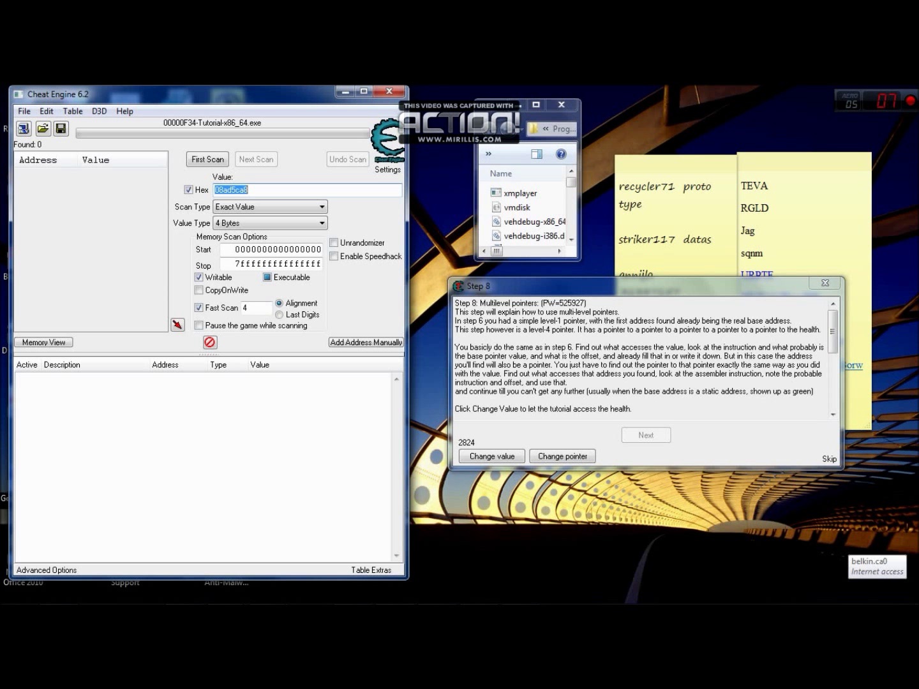
- Arrange the Step 8 tutorial window beside the memory scanner, with the file browser window below it
key(alt+Tab)
drag(492, 109, 556, 426)
drag(539, 290, 523, 107)
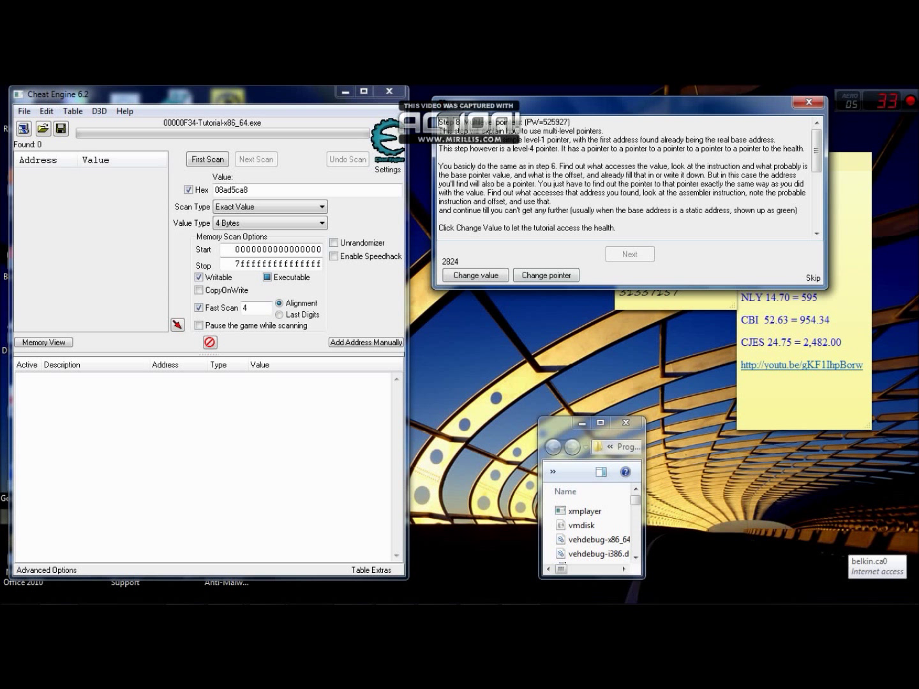
drag(562, 424, 519, 183)
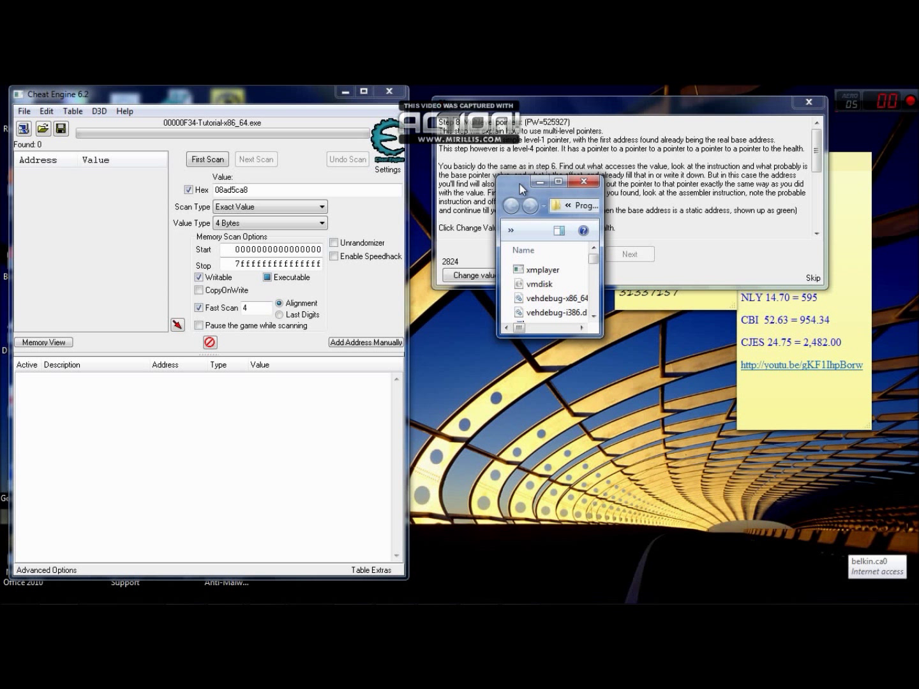
drag(519, 183, 520, 183)
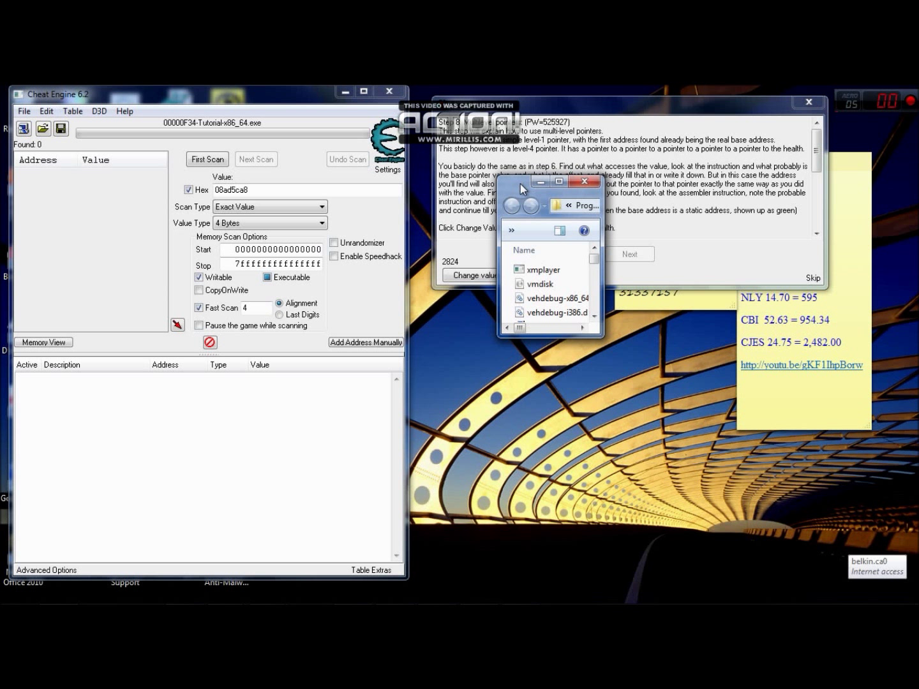
drag(519, 184, 451, 302)
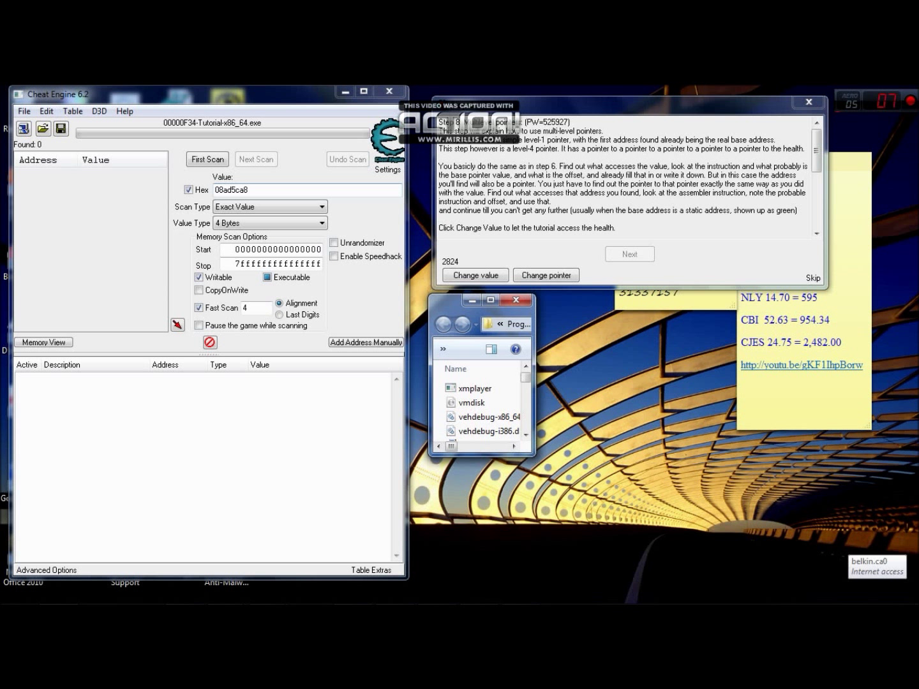
drag(249, 190, 213, 189)
click(439, 305)
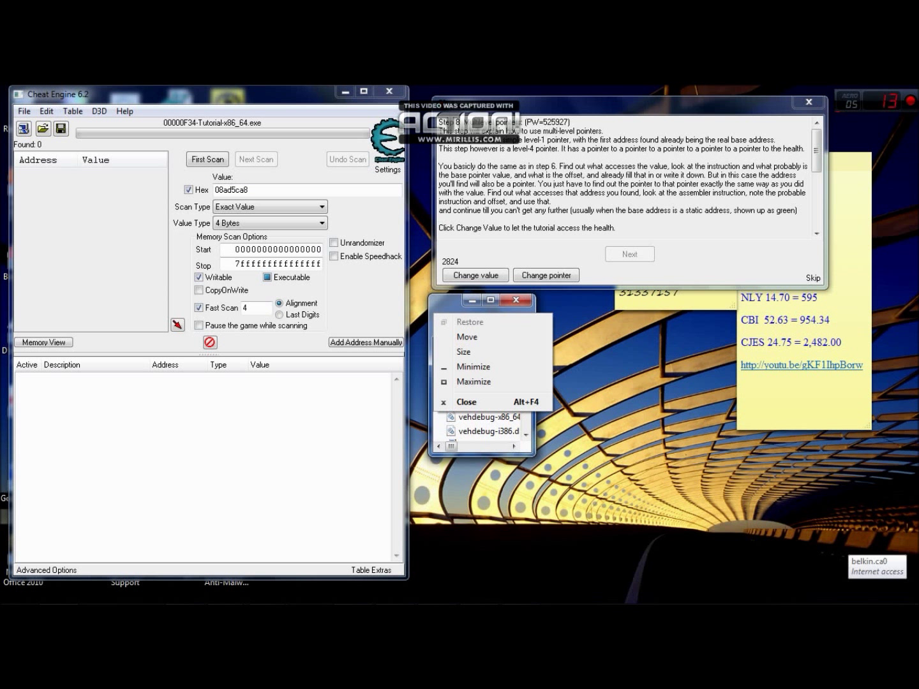
key(Escape)
key(alt+space)
key(Escape)
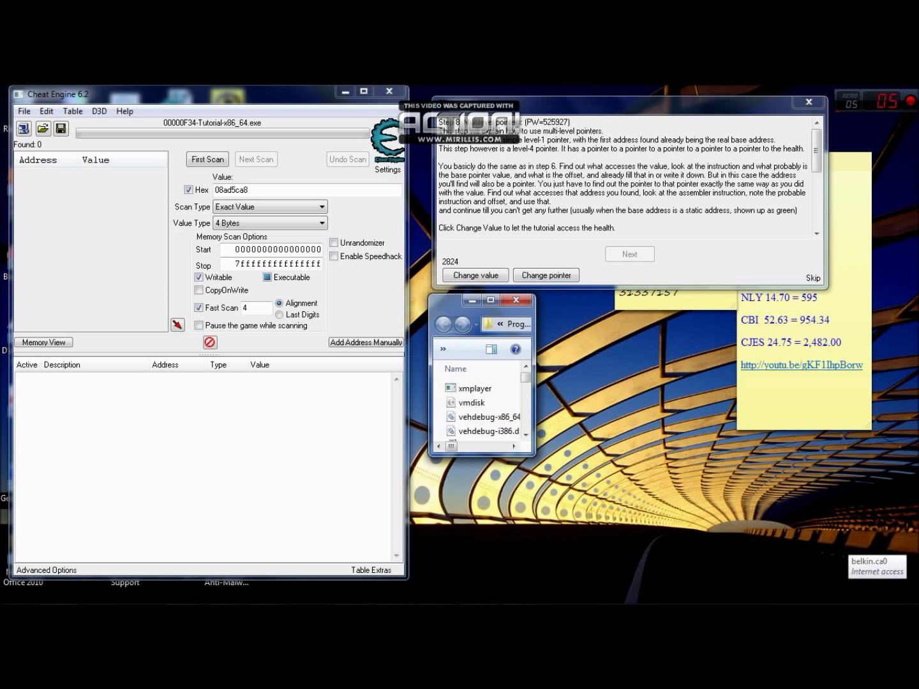
drag(440, 302, 455, 325)
- Run a first scan for the exact decimal value 2824 with Hex off, and add the found address to the address list
drag(250, 190, 190, 190)
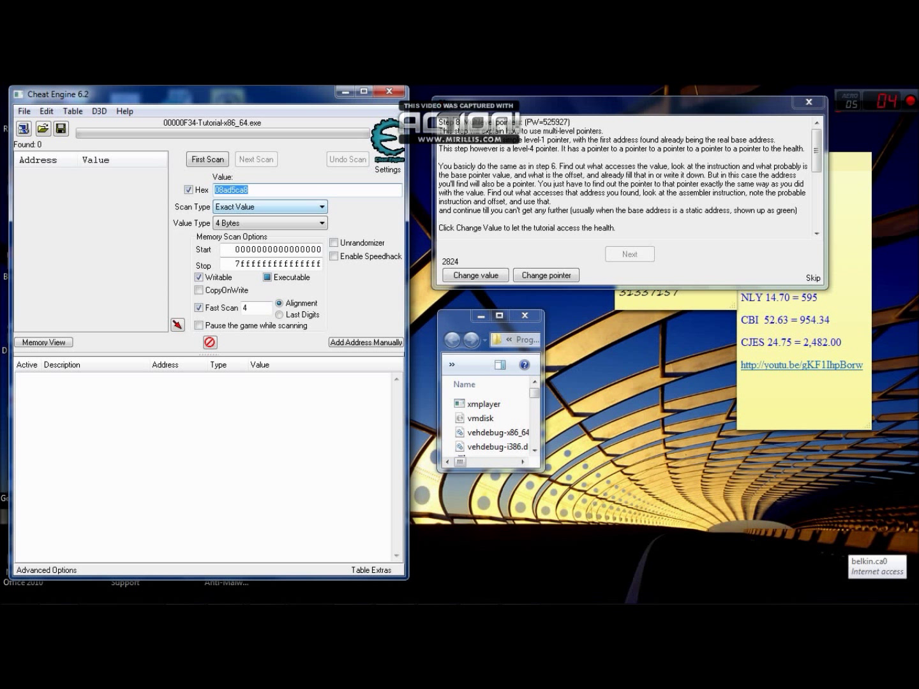
click(188, 190)
drag(254, 190, 213, 189)
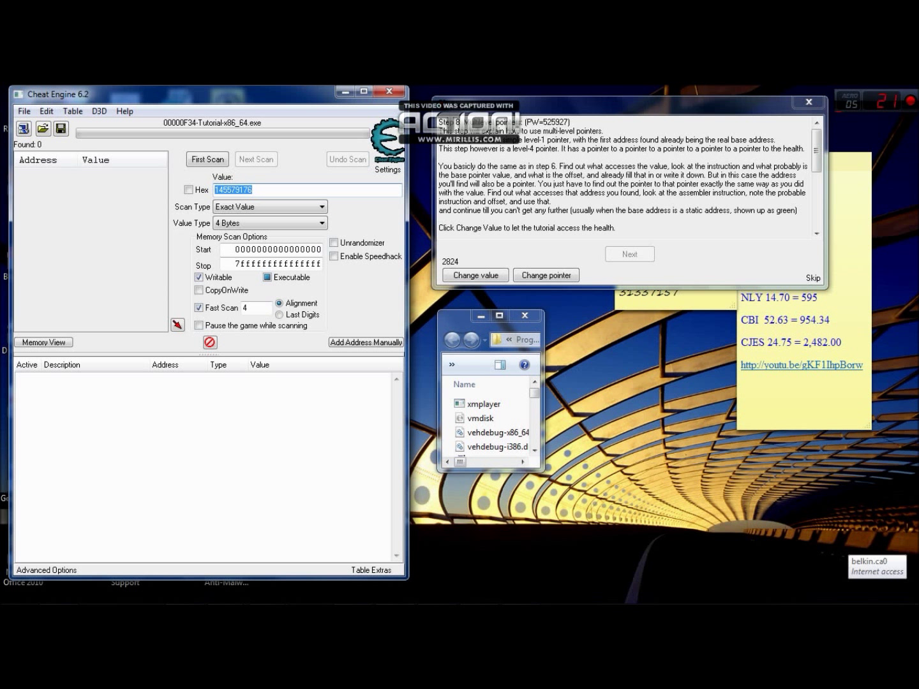
text(2824)
key(Return)
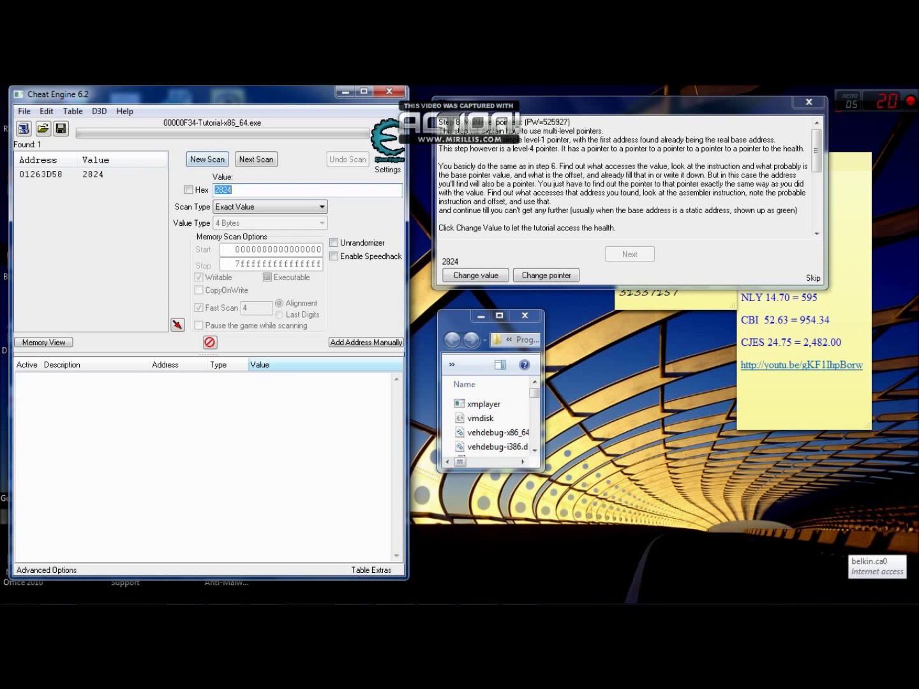
key(alt+Tab)
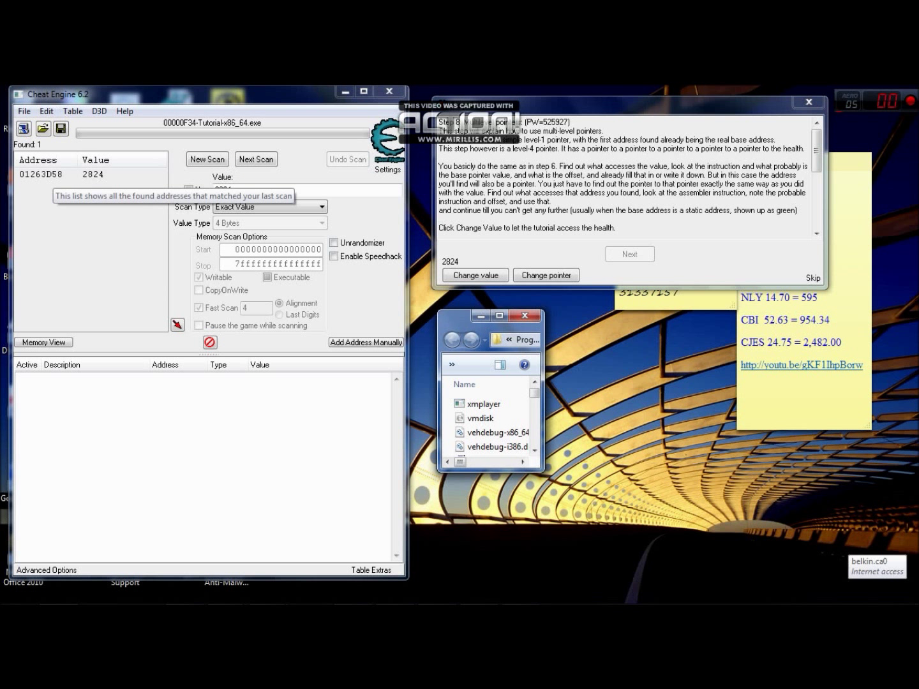
double_click(54, 175)
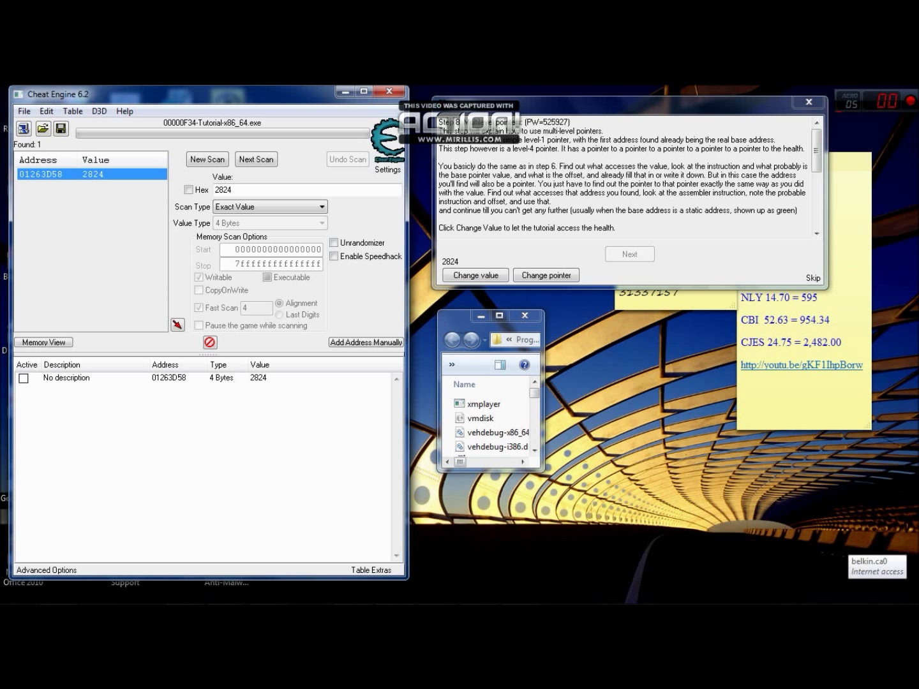
- Find out what accesses the listed health address, attaching the debugger, and move the opcode window clear of the tutorial
drag(454, 320, 216, 396)
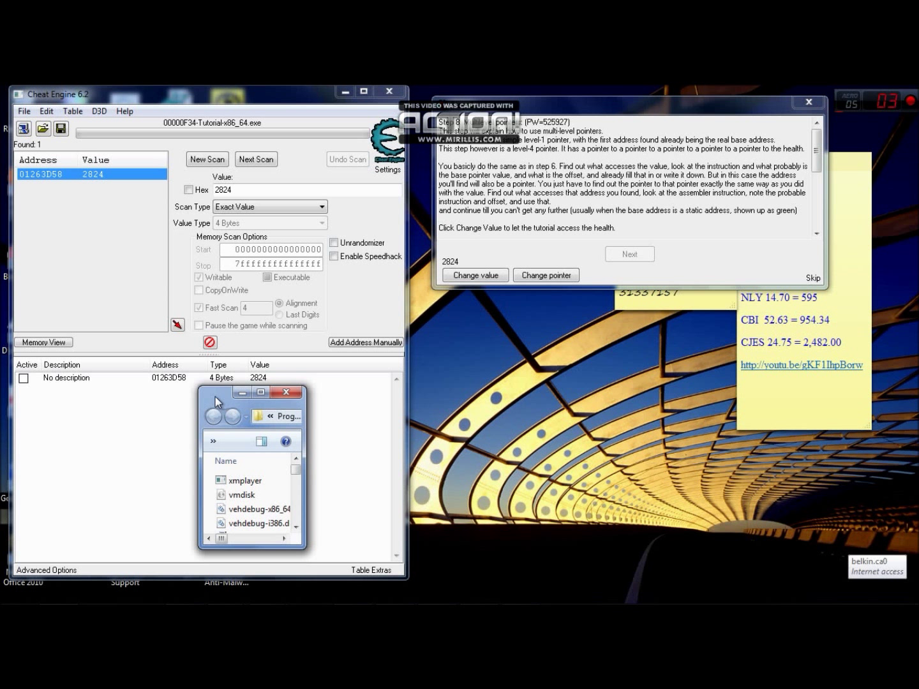
drag(215, 396, 488, 376)
right_click(237, 377)
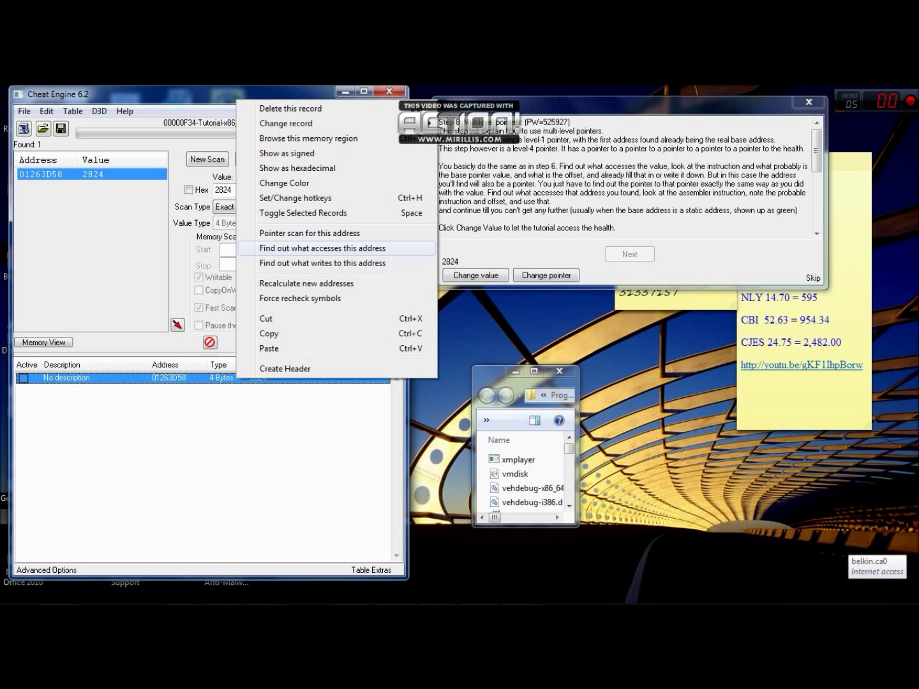
click(322, 248)
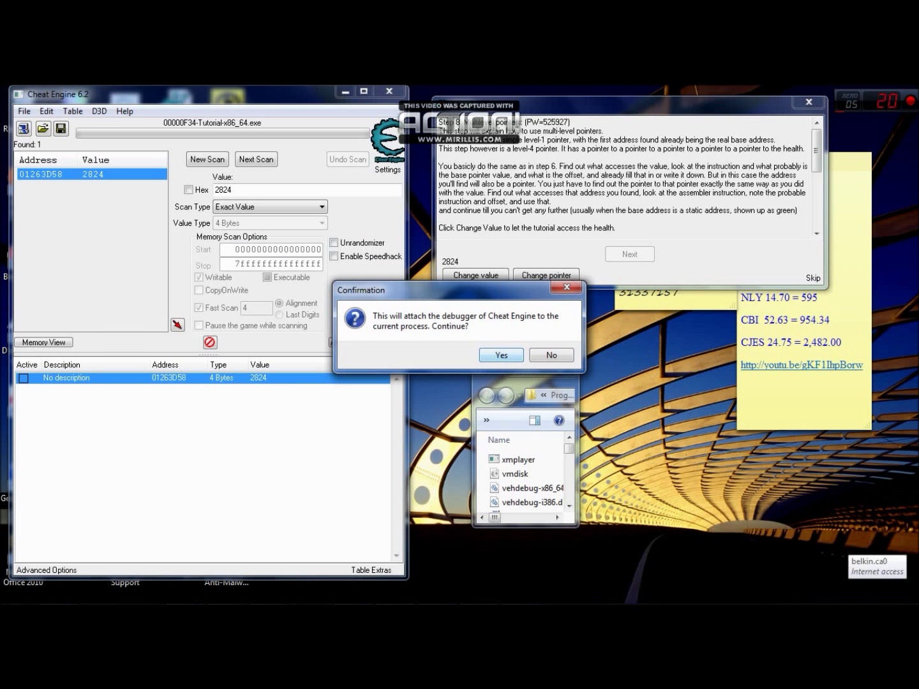
key(Return)
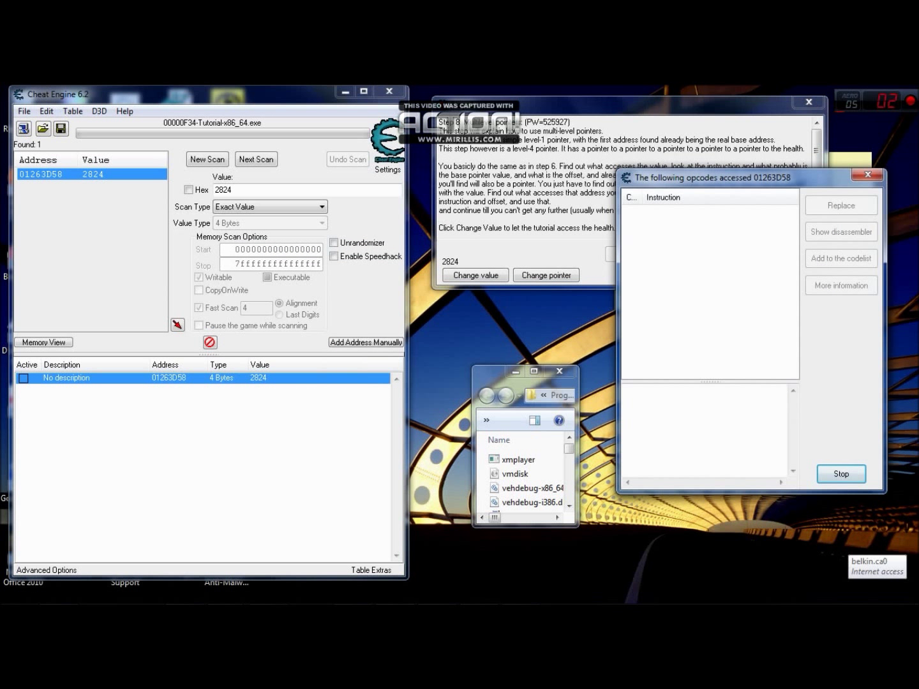
drag(699, 179, 693, 305)
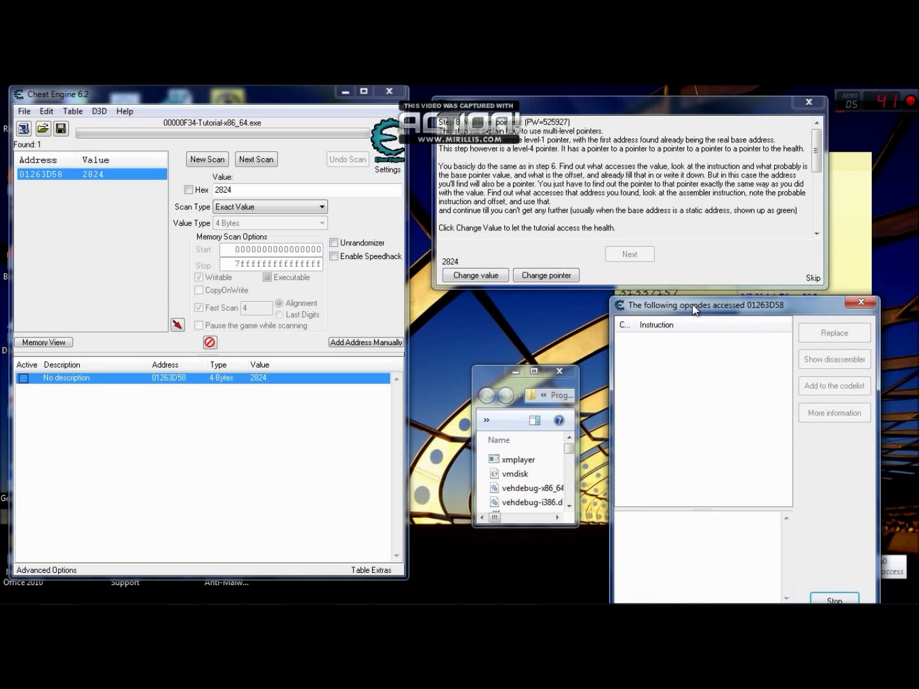
- Change the tutorial's health value and show the extra info for the accessing instruction mov [rsi+18],eax
drag(487, 373, 443, 321)
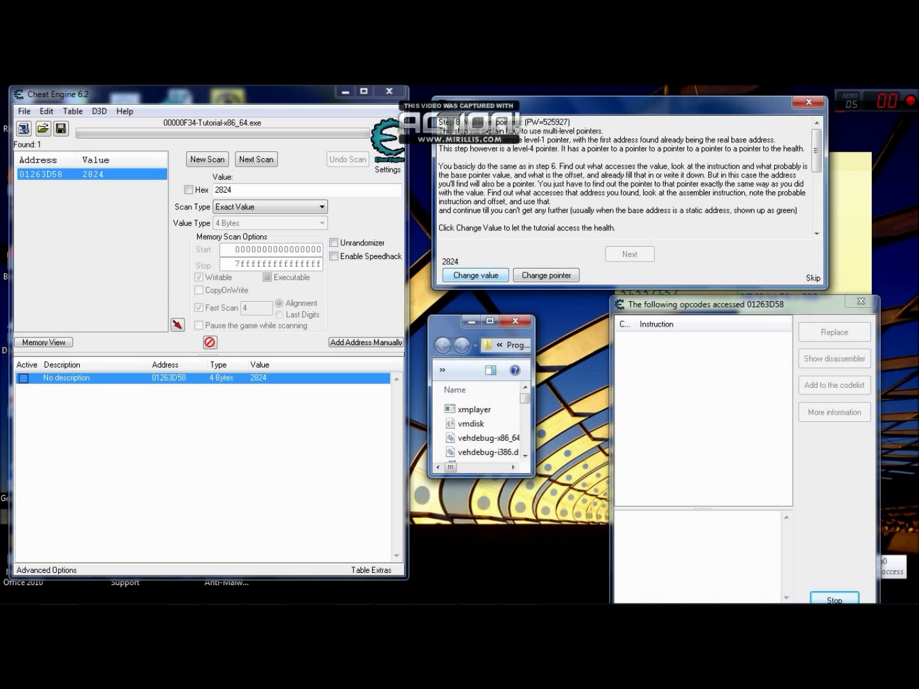
click(475, 275)
drag(445, 325, 483, 366)
double_click(706, 338)
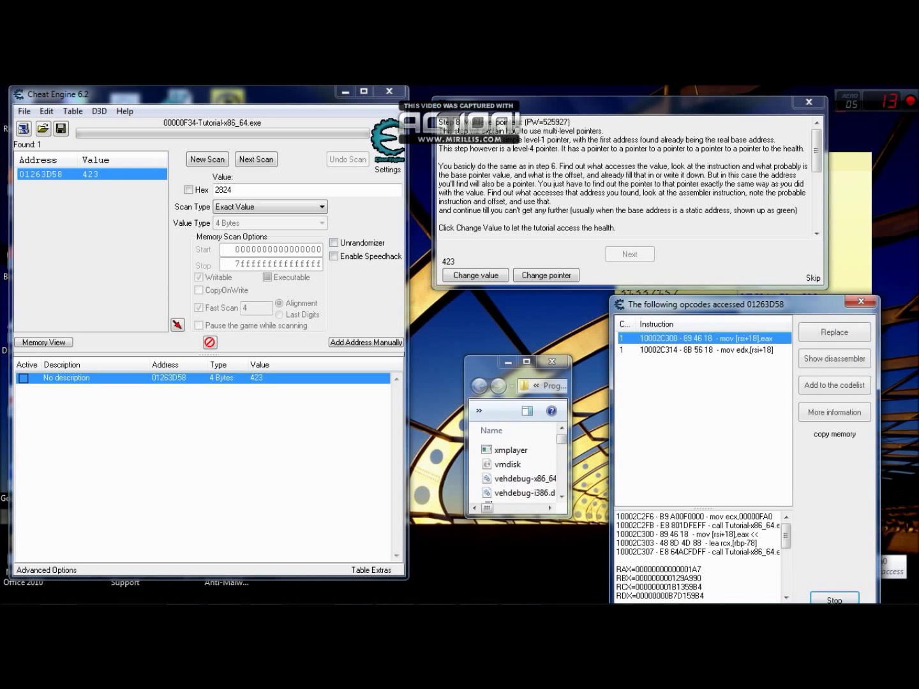
drag(702, 234, 520, 184)
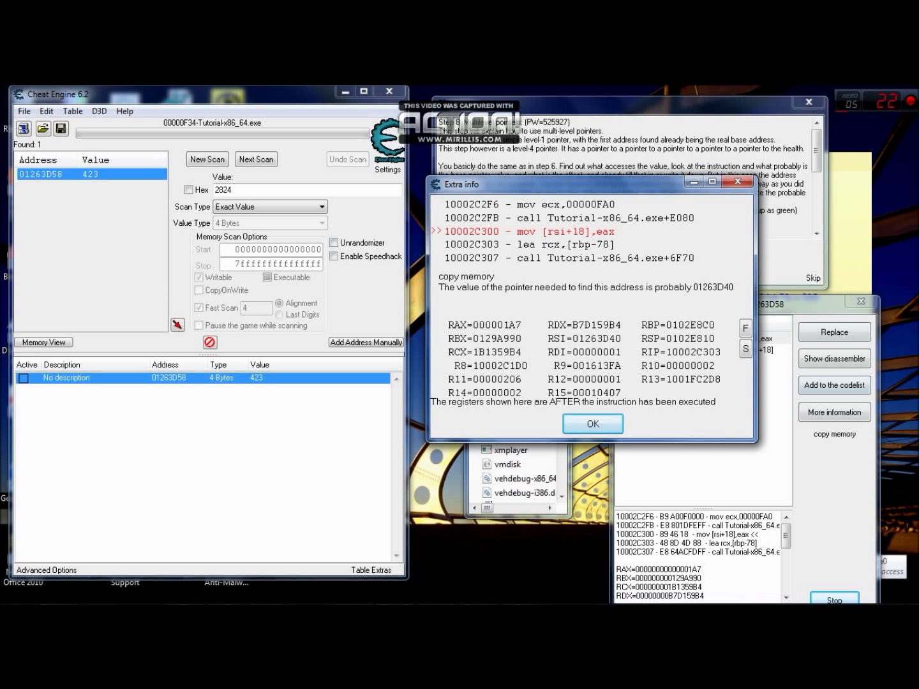
- Close the opcode list and move the Extra info window away from the tutorial
click(835, 600)
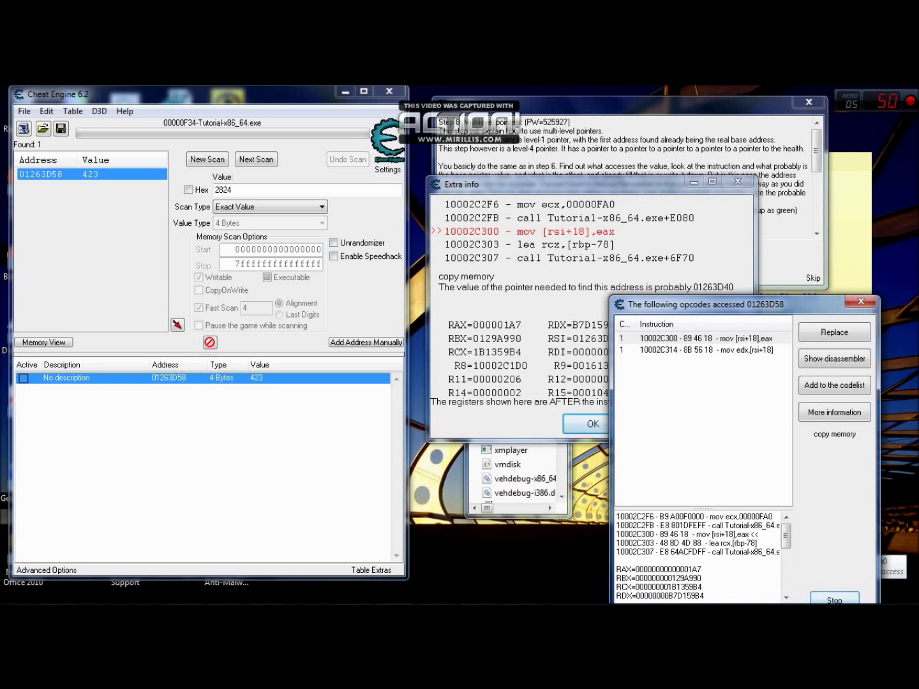
click(861, 302)
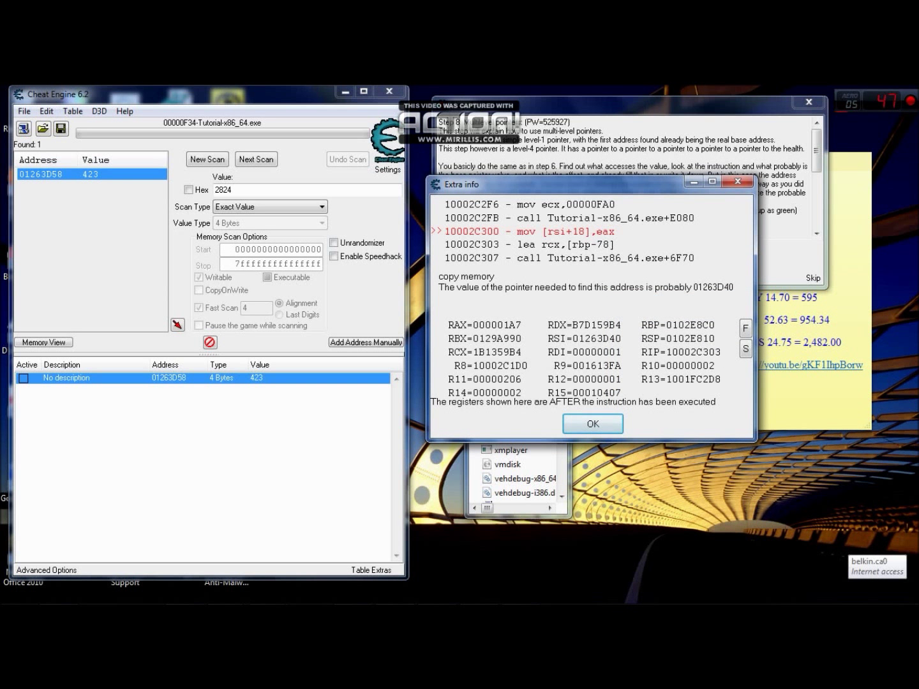
drag(543, 181, 707, 240)
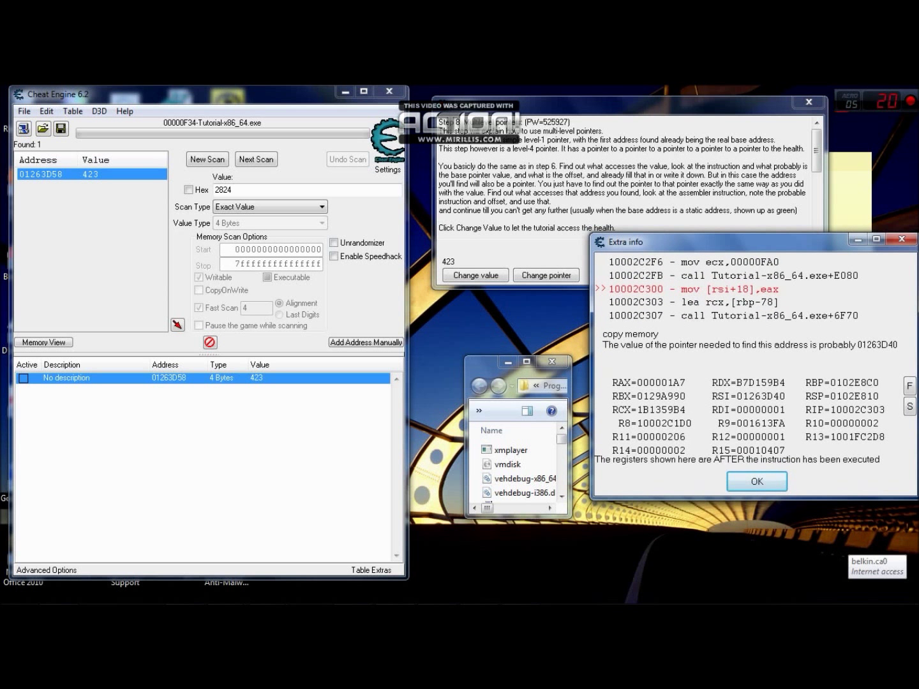
- Run a new 4-byte scan for the hexadecimal pointer value 01263d40
drag(485, 365, 466, 342)
drag(232, 190, 222, 189)
click(207, 158)
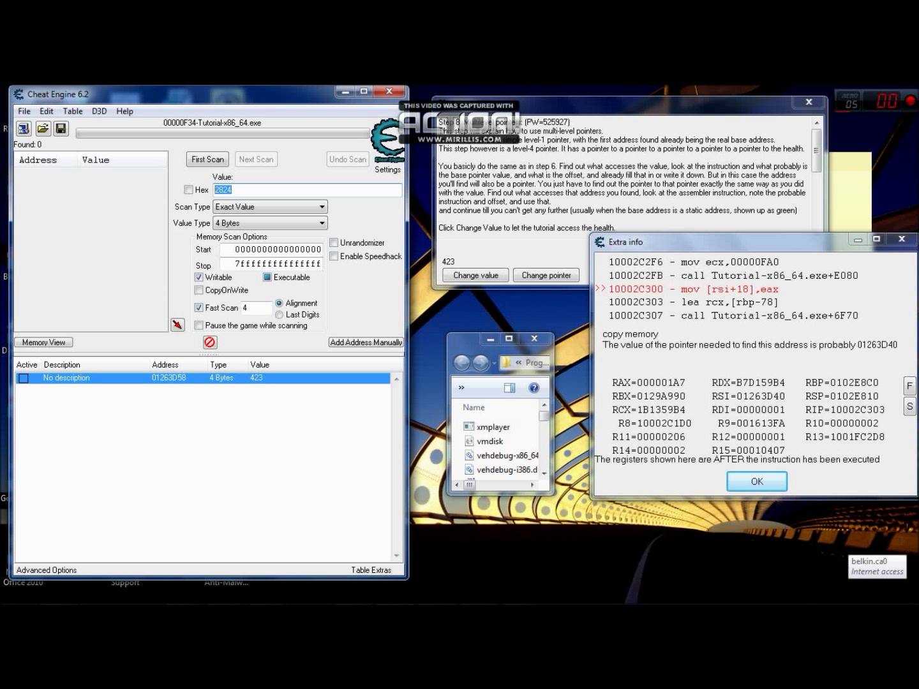
click(188, 189)
double_click(231, 190)
key(BackSpace)
text(01263d40)
key(Return)
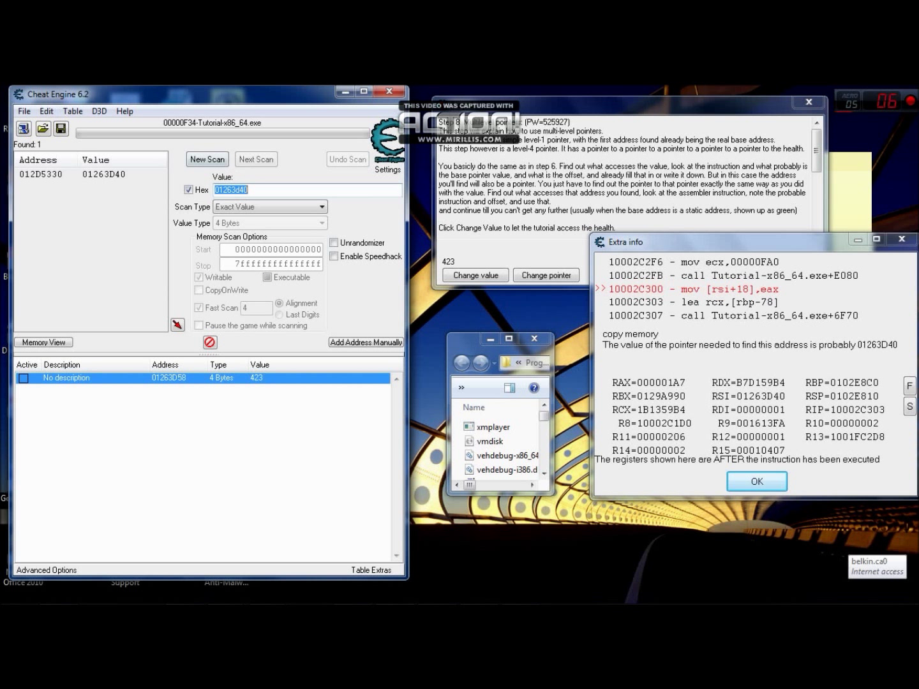
- Add the found pointer address to the address list and copy its address from the record's settings
right_click(474, 345)
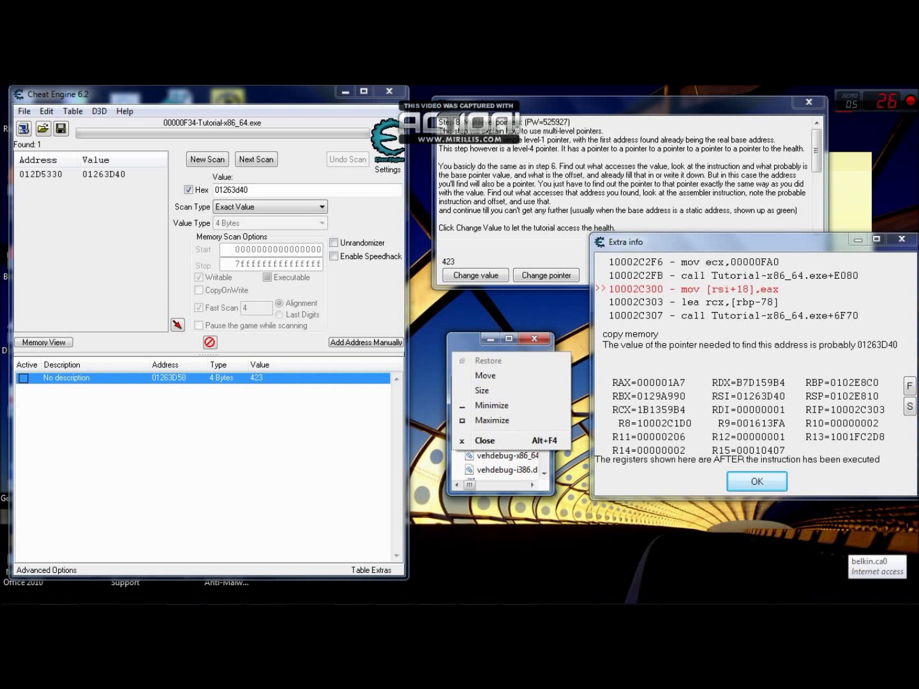
click(474, 345)
drag(474, 345, 448, 347)
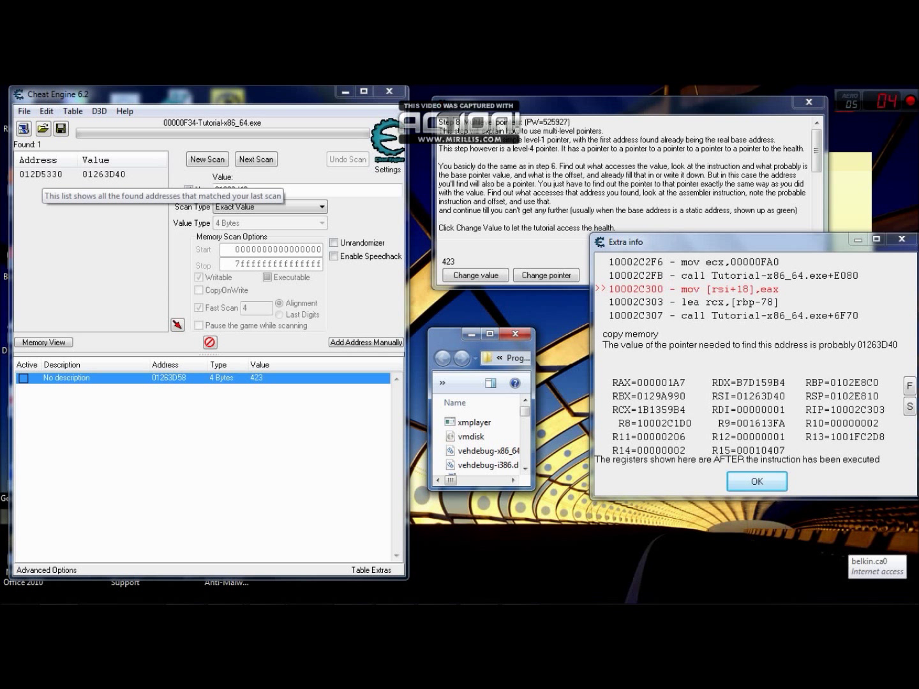
double_click(70, 175)
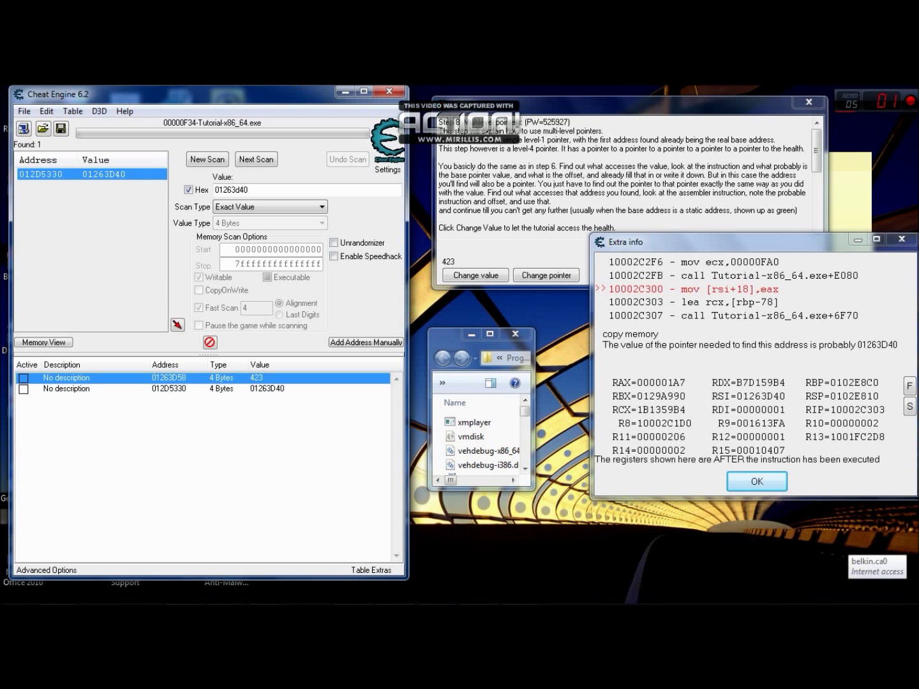
double_click(168, 388)
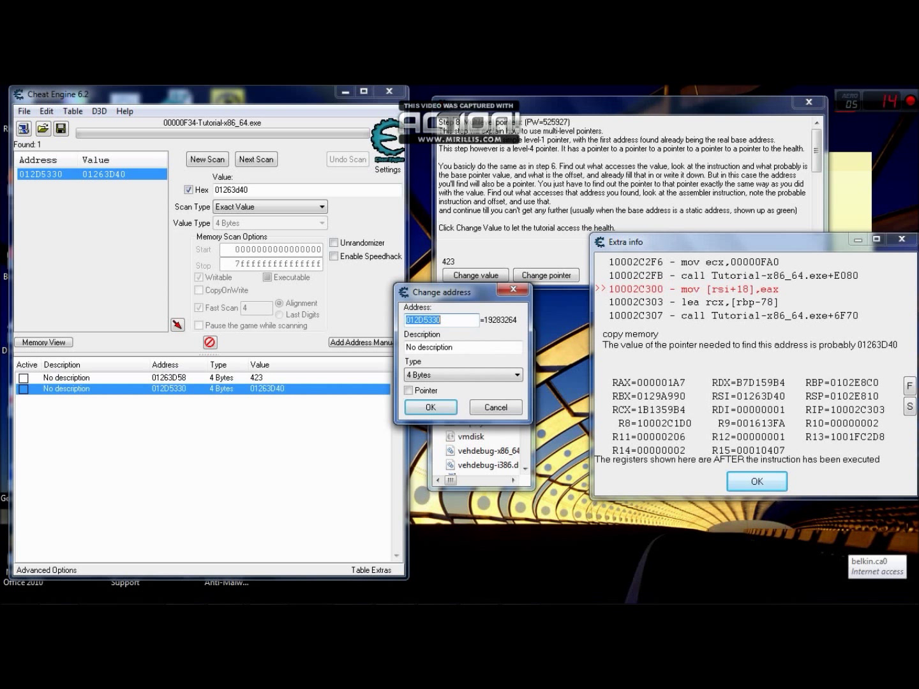
right_click(447, 320)
click(479, 365)
click(512, 290)
- Delete the copied pointer address's record from the address list
right_click(196, 388)
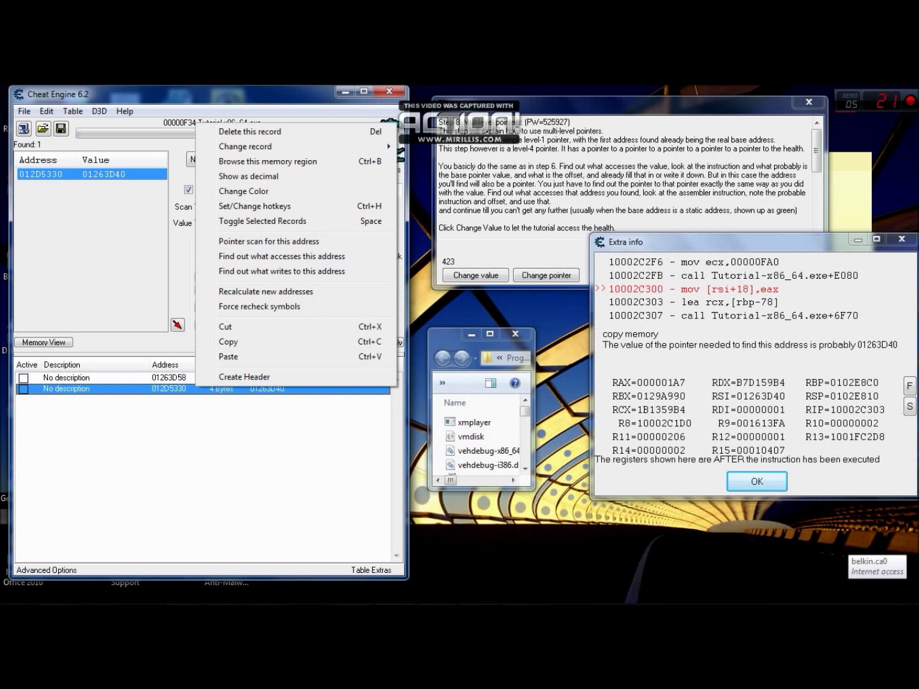
click(249, 131)
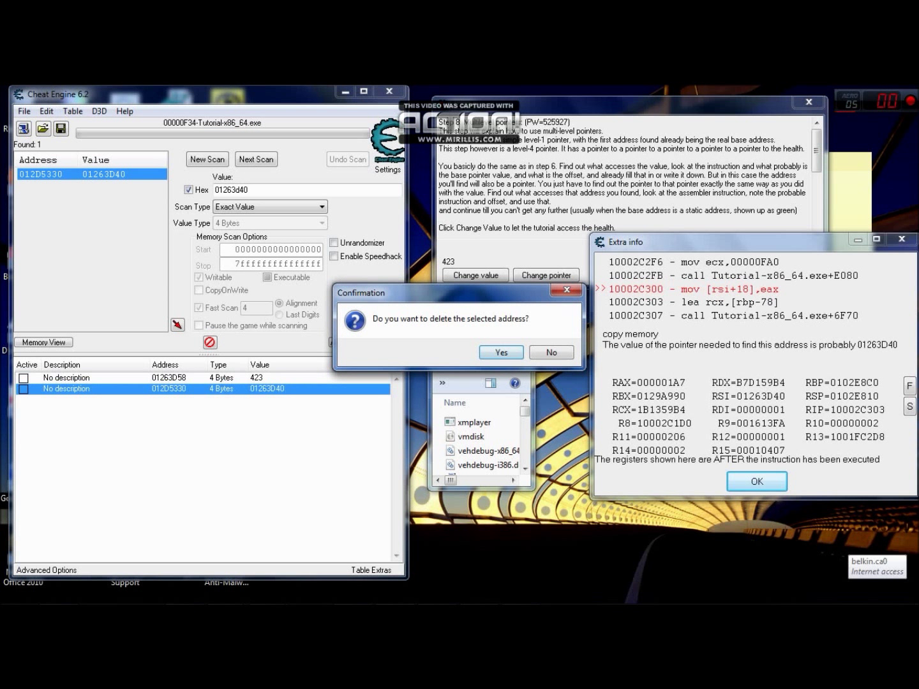
click(502, 353)
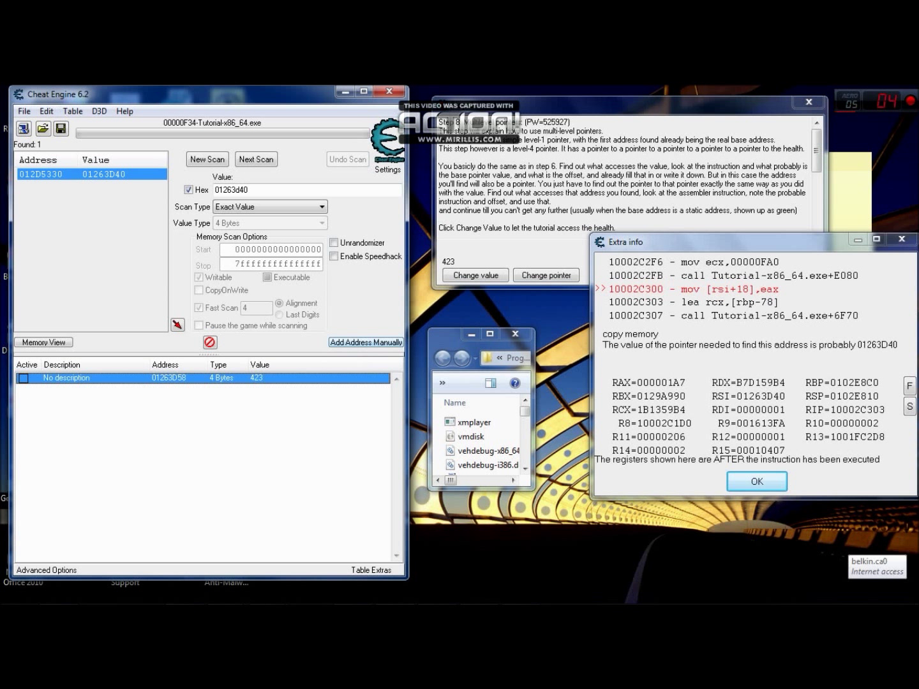
- Manually add a 4-byte pointer entry with base address 012D5330 and offset 18
click(366, 342)
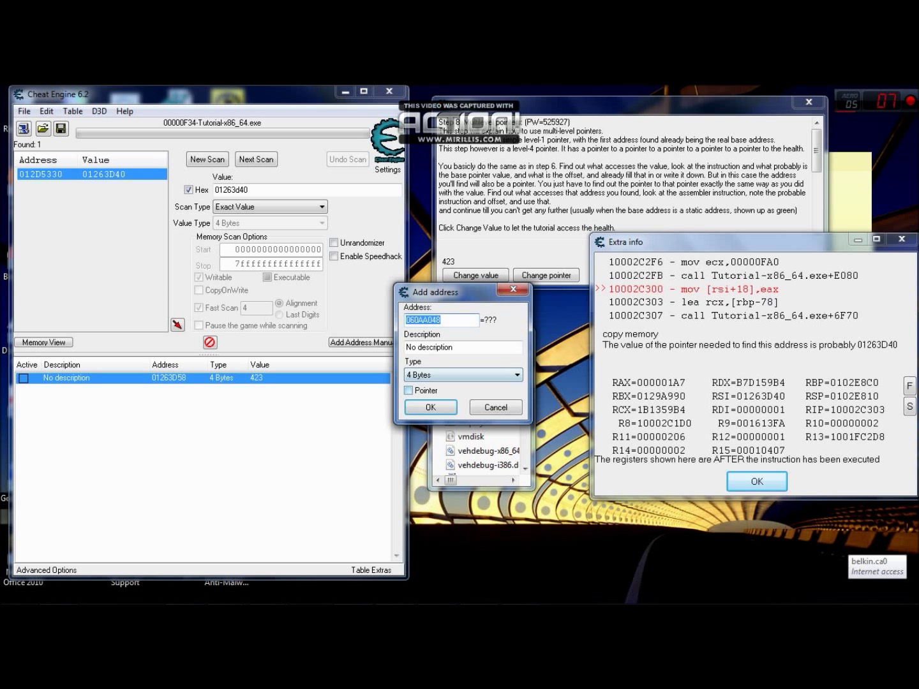
click(408, 389)
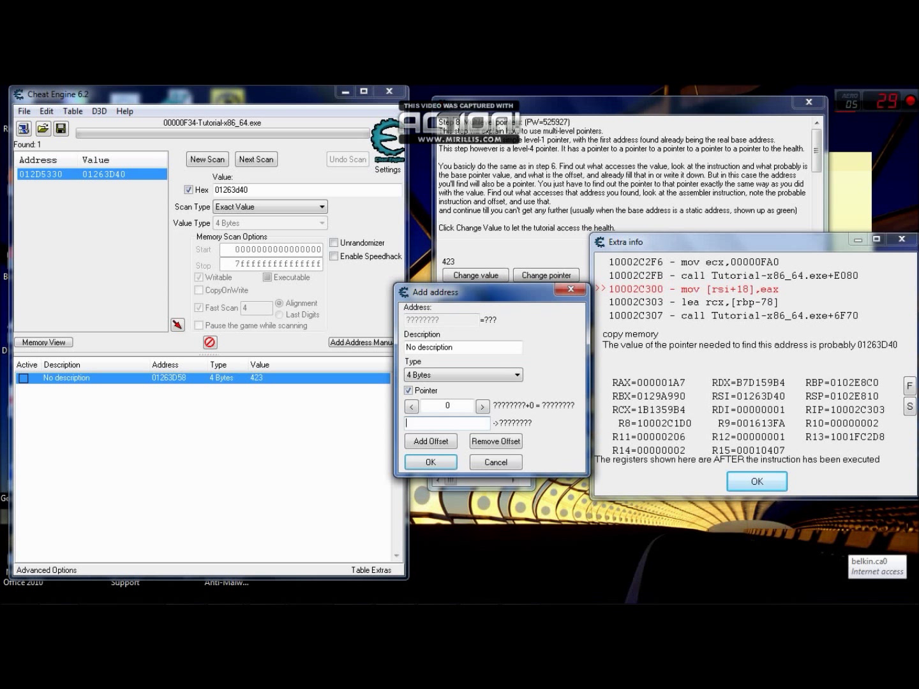
right_click(424, 422)
click(456, 290)
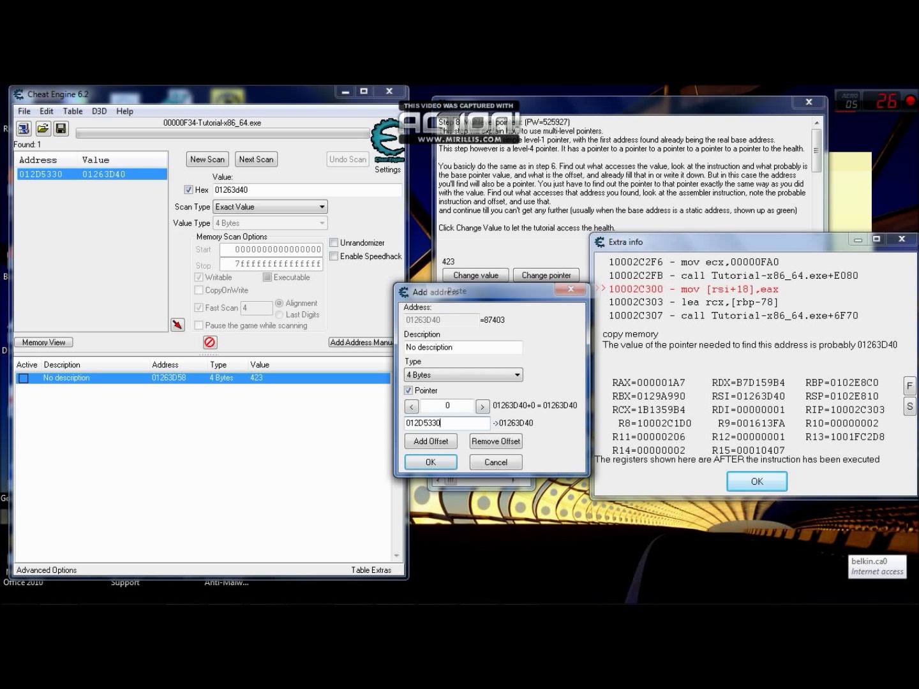
click(451, 479)
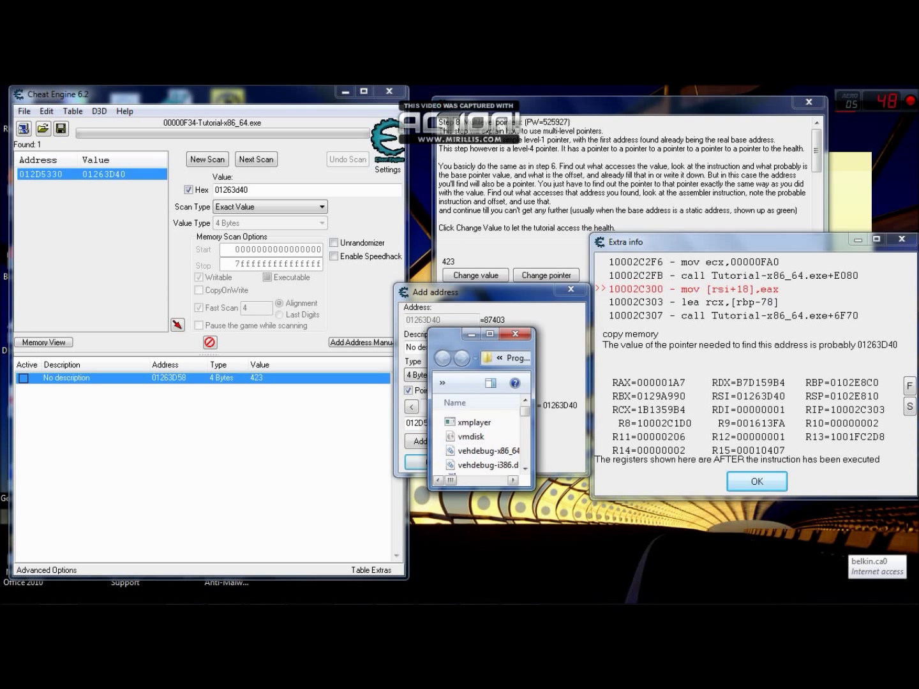
drag(445, 333, 475, 484)
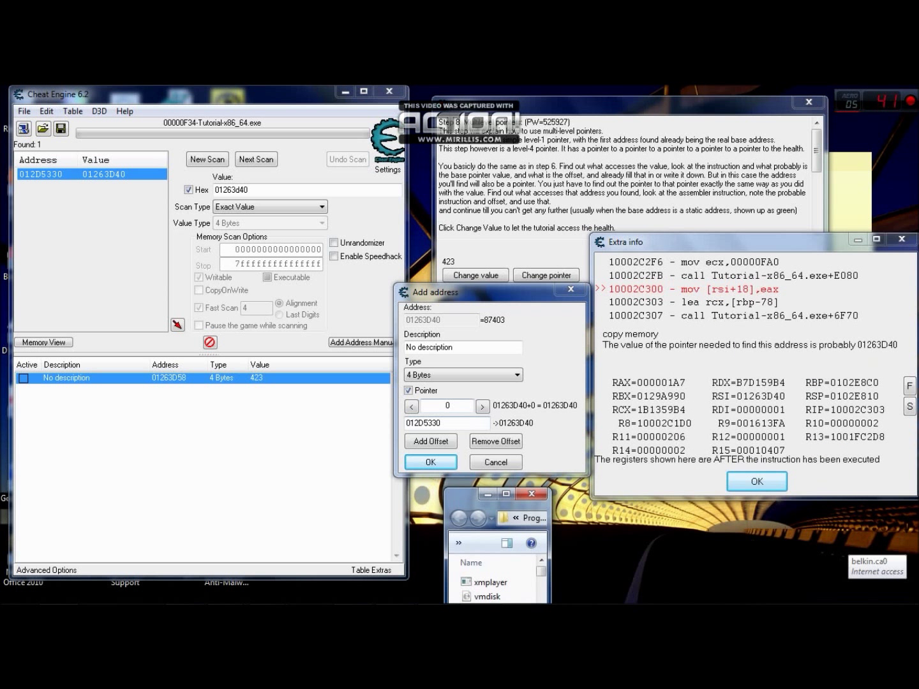
click(447, 405)
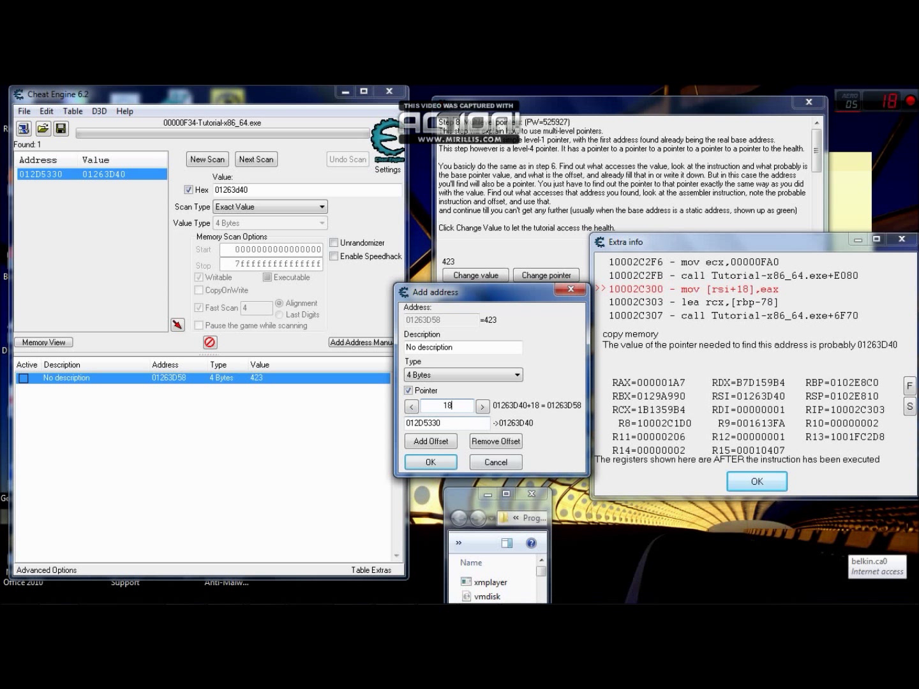
drag(464, 510, 261, 399)
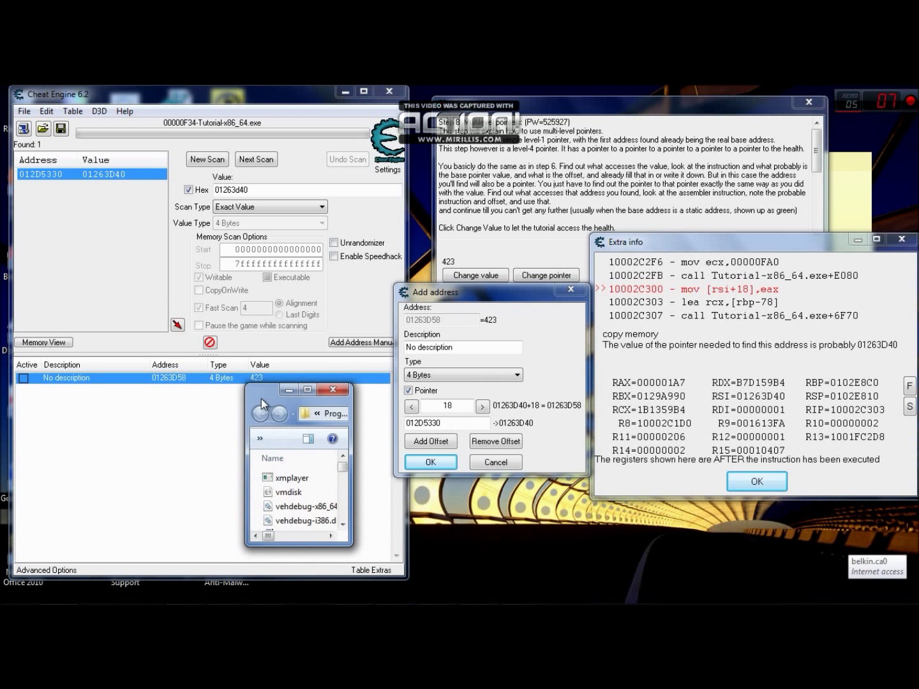
drag(261, 399, 439, 496)
click(430, 462)
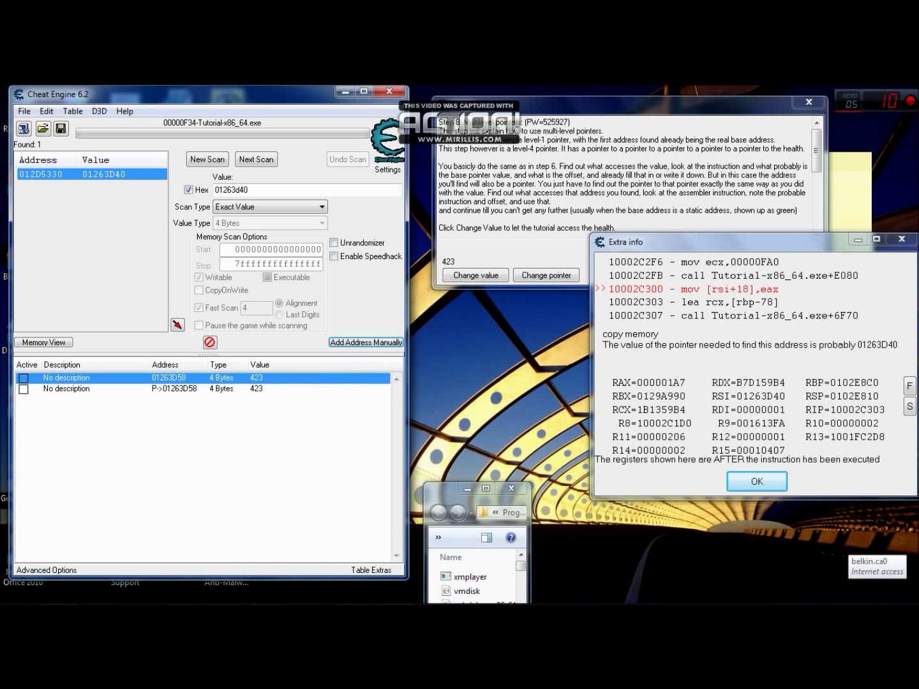
click(434, 490)
key(Escape)
drag(440, 491, 170, 411)
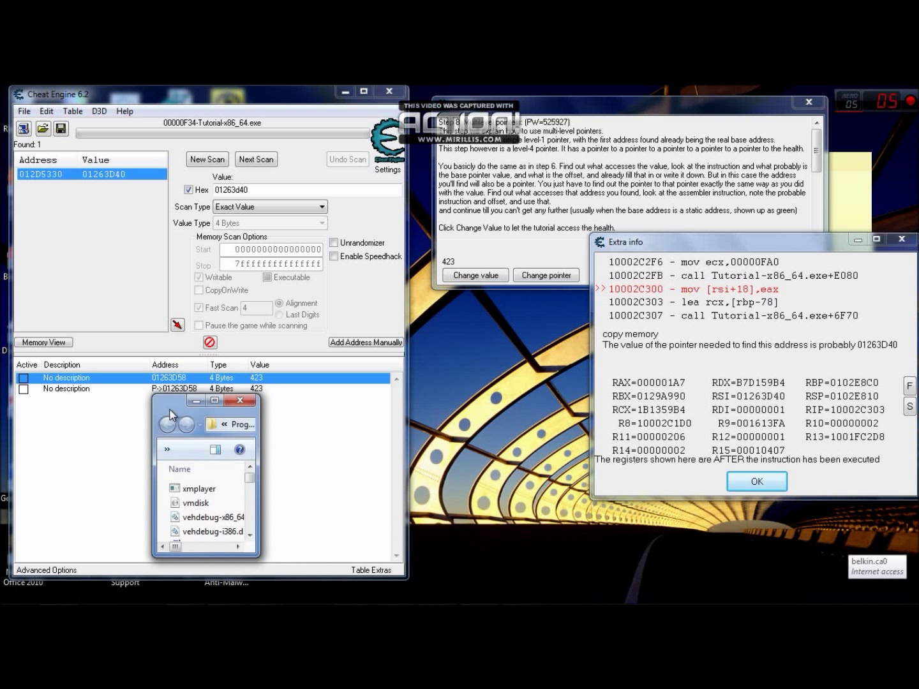
drag(169, 414, 459, 427)
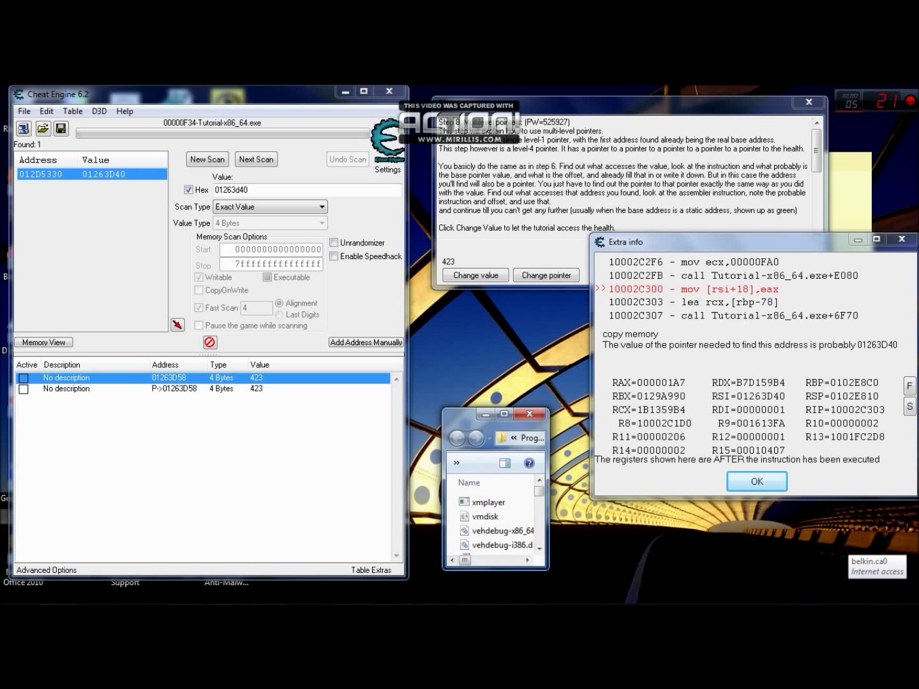
- Find out what accesses the new pointer itself and trigger a health value change in the tutorial
click(127, 388)
right_click(197, 388)
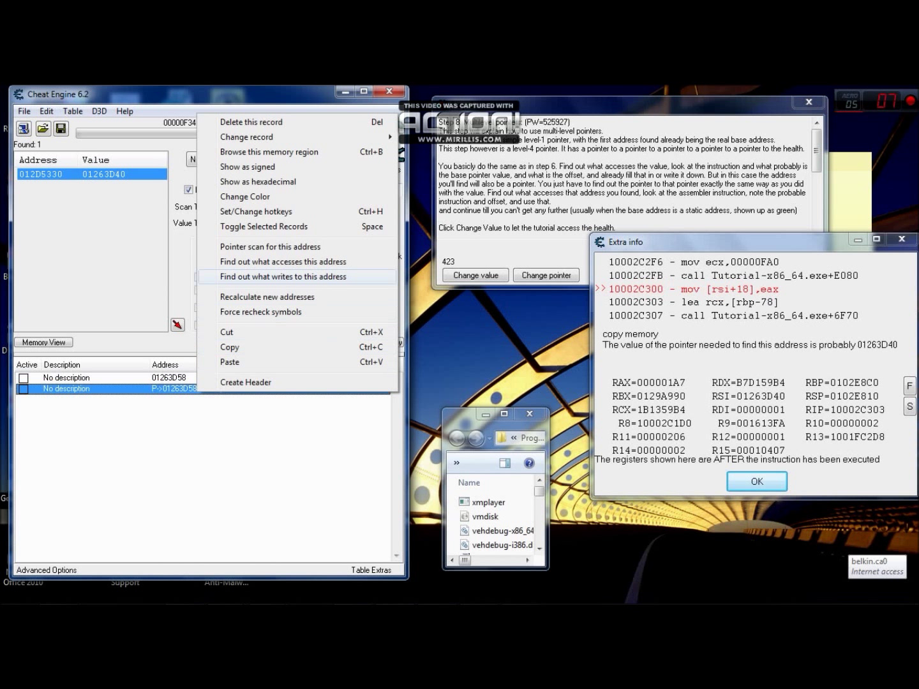
click(280, 261)
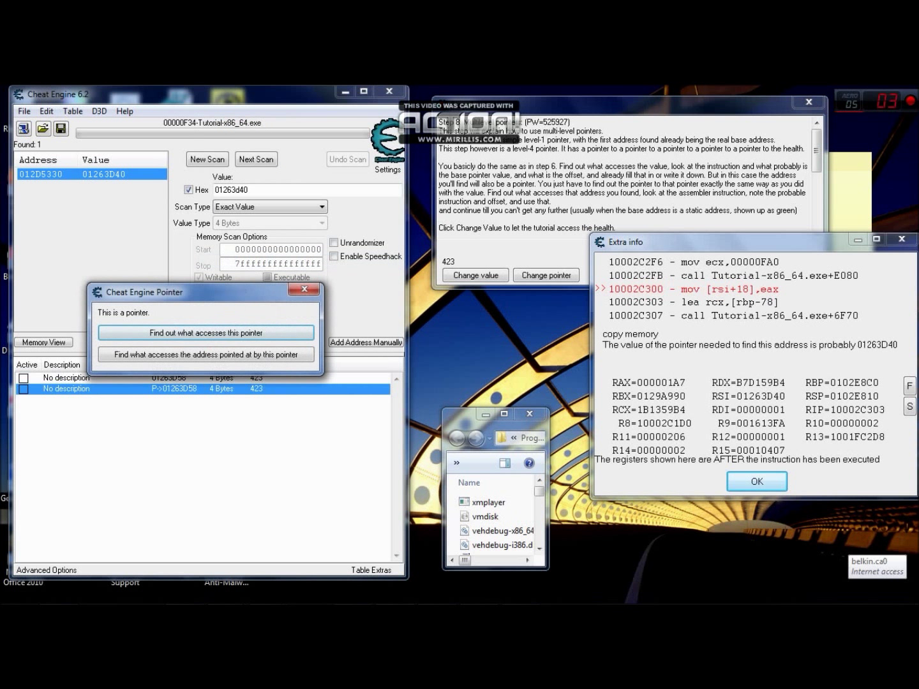
click(230, 330)
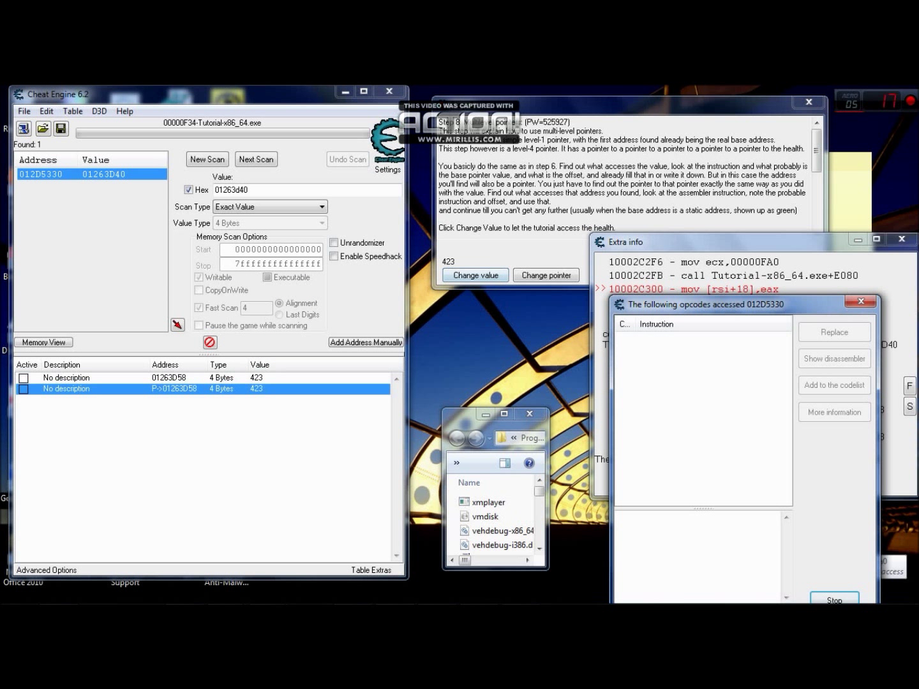
drag(458, 419, 434, 391)
click(475, 275)
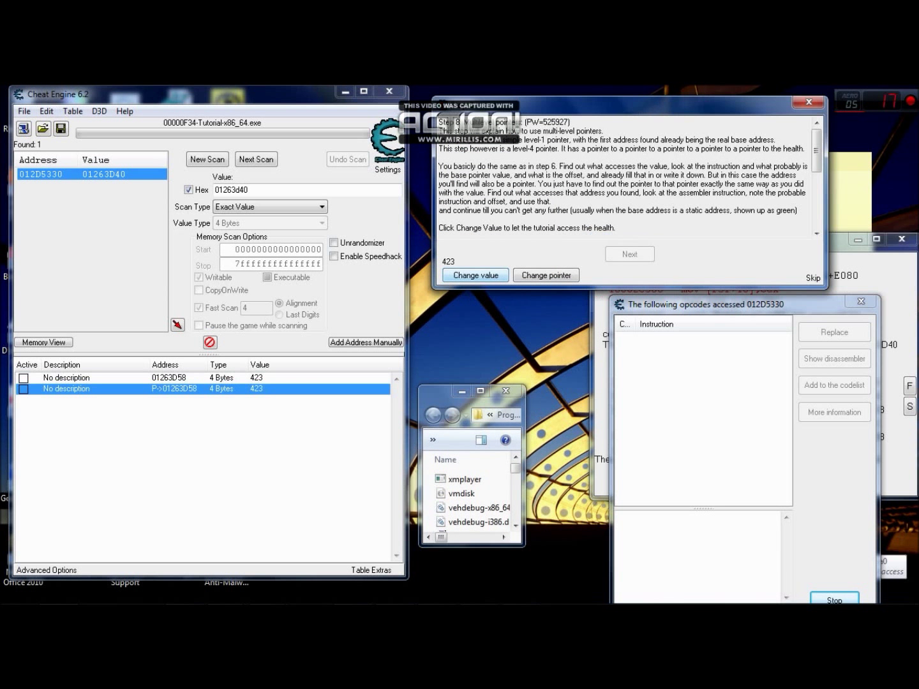
- Show the extra info of the mov rax,[rsi] instruction, close the opcode list and move the info window below the tutorial
click(429, 395)
mouse_move(446, 395)
mouse_down()
mouse_move(673, 406)
mouse_move(447, 394)
mouse_move(457, 411)
mouse_up()
double_click(698, 337)
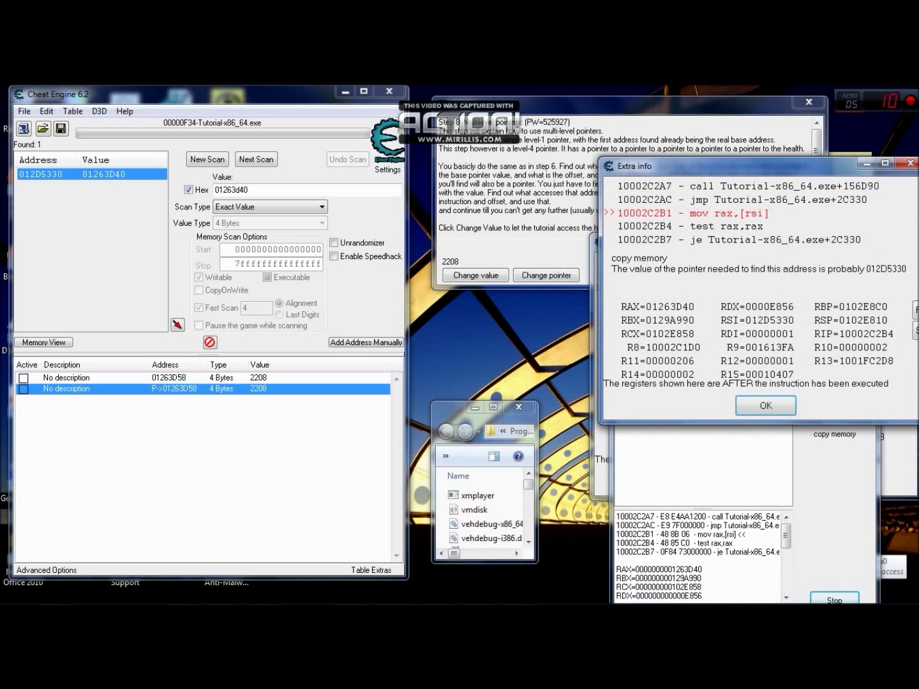
key(alt+Tab)
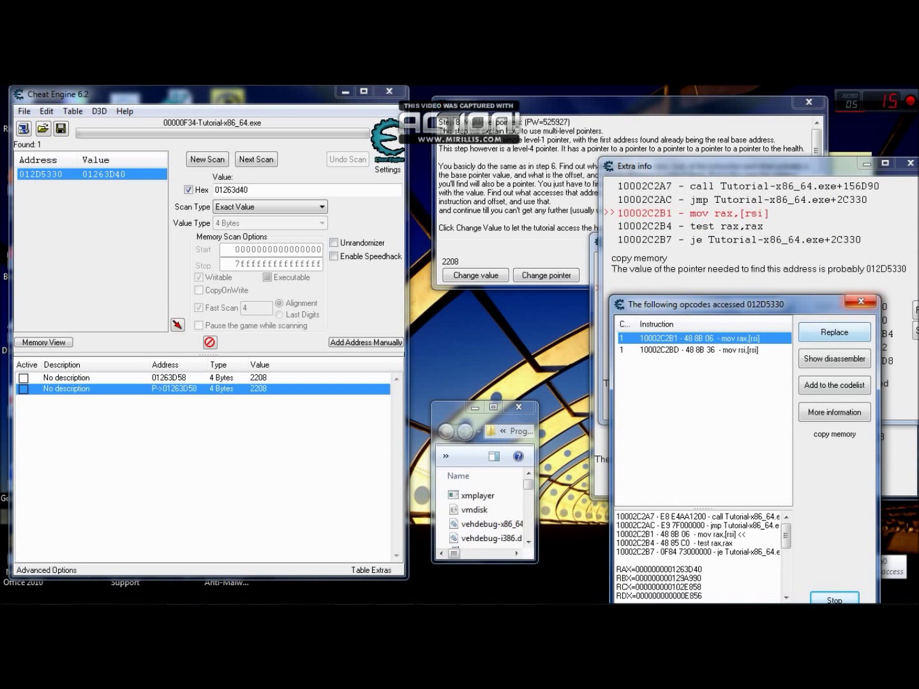
click(859, 301)
drag(775, 169, 761, 309)
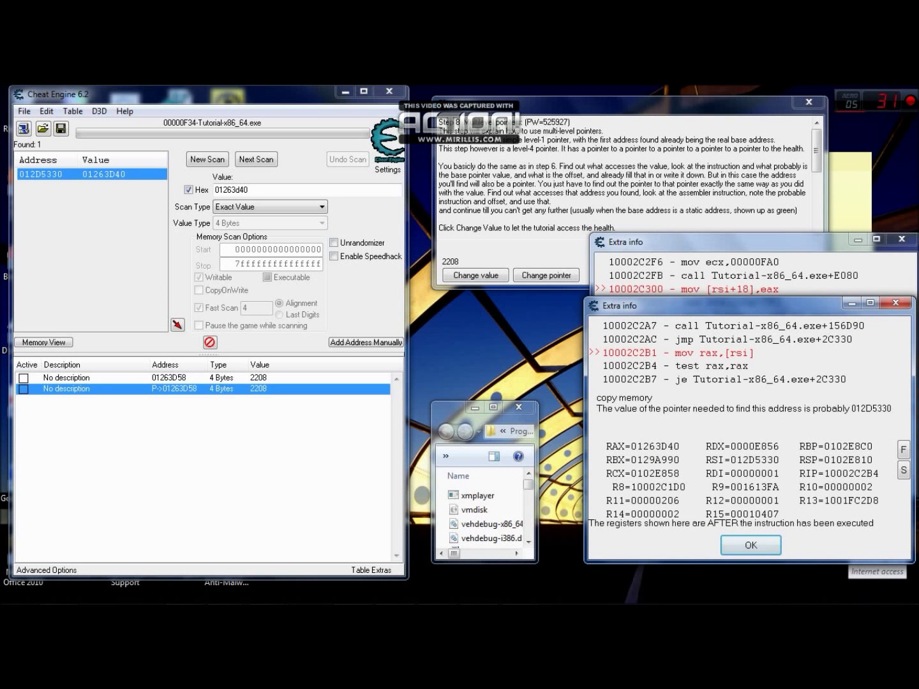
- Run a new 4-byte scan for the hexadecimal pointer value 012d5330
drag(451, 409, 456, 370)
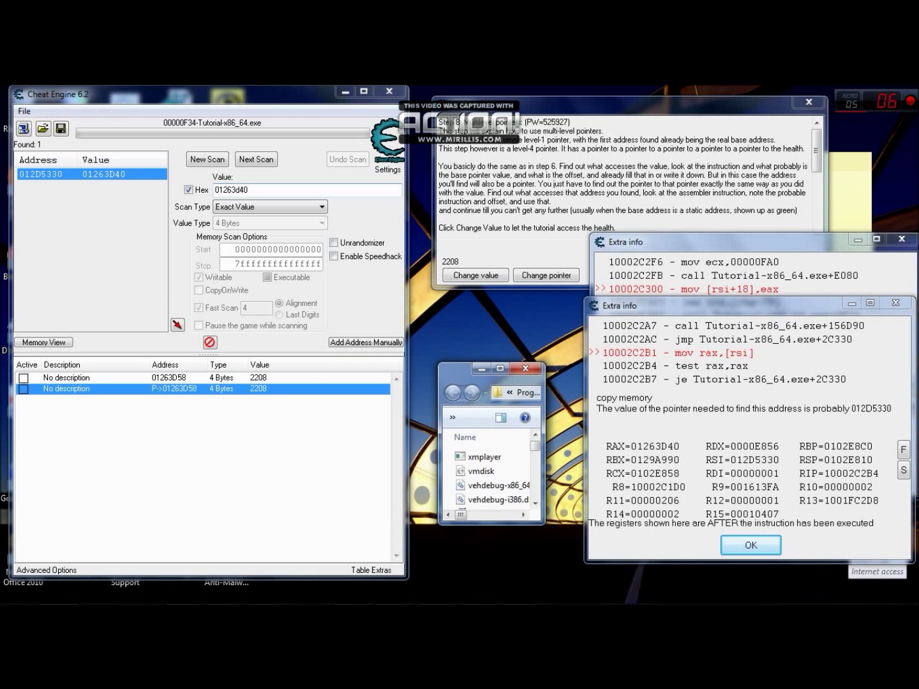
click(232, 190)
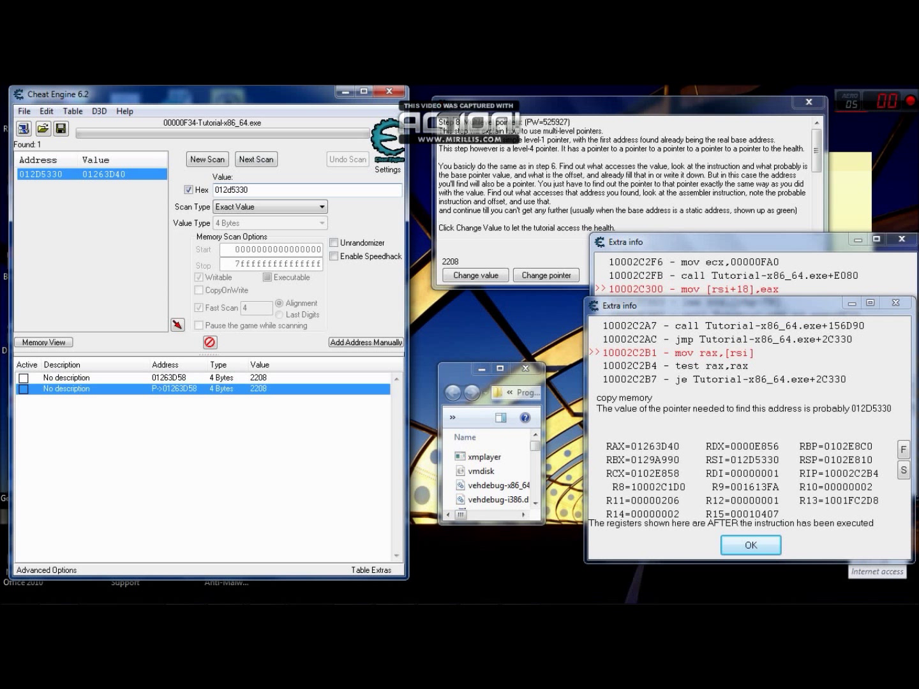
click(208, 159)
click(207, 159)
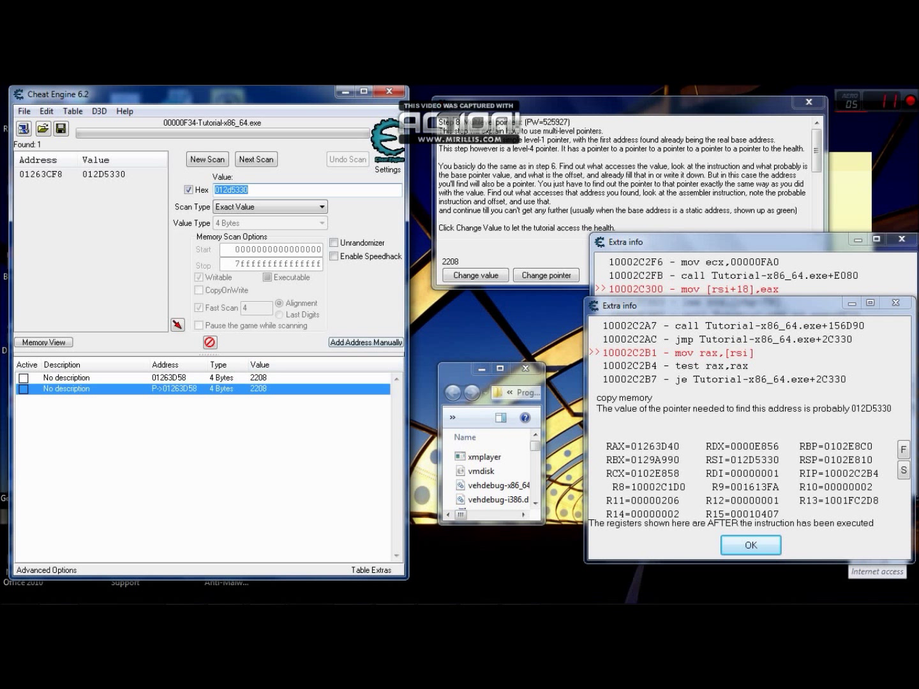
click(447, 371)
click(447, 371)
mouse_move(459, 372)
mouse_down()
mouse_move(134, 204)
mouse_move(42, 187)
mouse_move(336, 358)
mouse_move(240, 417)
mouse_move(455, 354)
mouse_up()
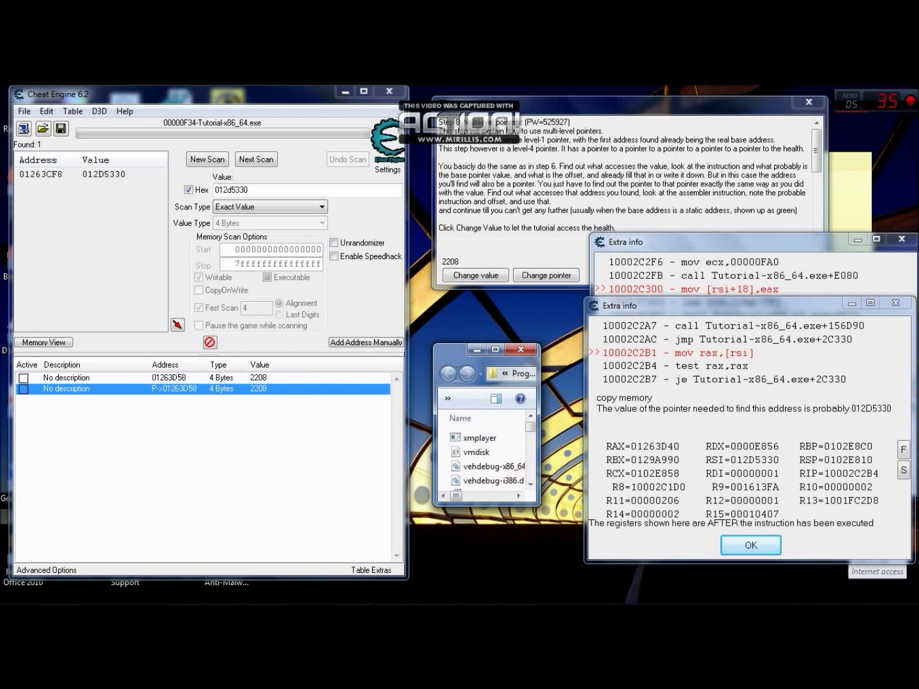
- Add the found address 01263CF8 to the address list and copy its address from the record's settings
double_click(61, 174)
click(170, 400)
right_click(169, 399)
key(Escape)
double_click(169, 399)
right_click(444, 322)
click(475, 369)
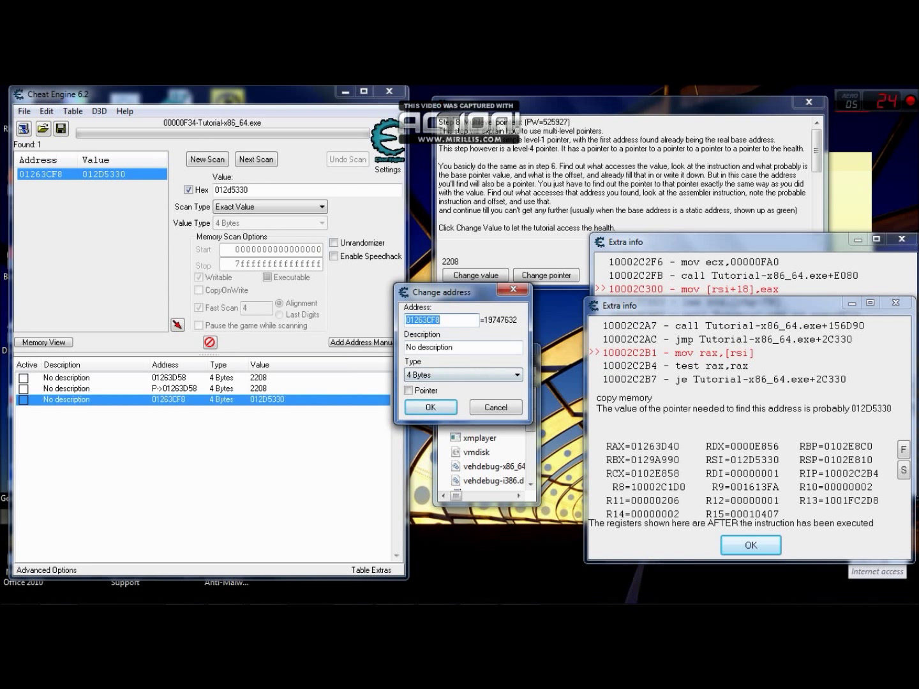
- Close the record's settings and delete the 01263CF8 record from the address list
click(513, 288)
right_click(165, 399)
click(217, 144)
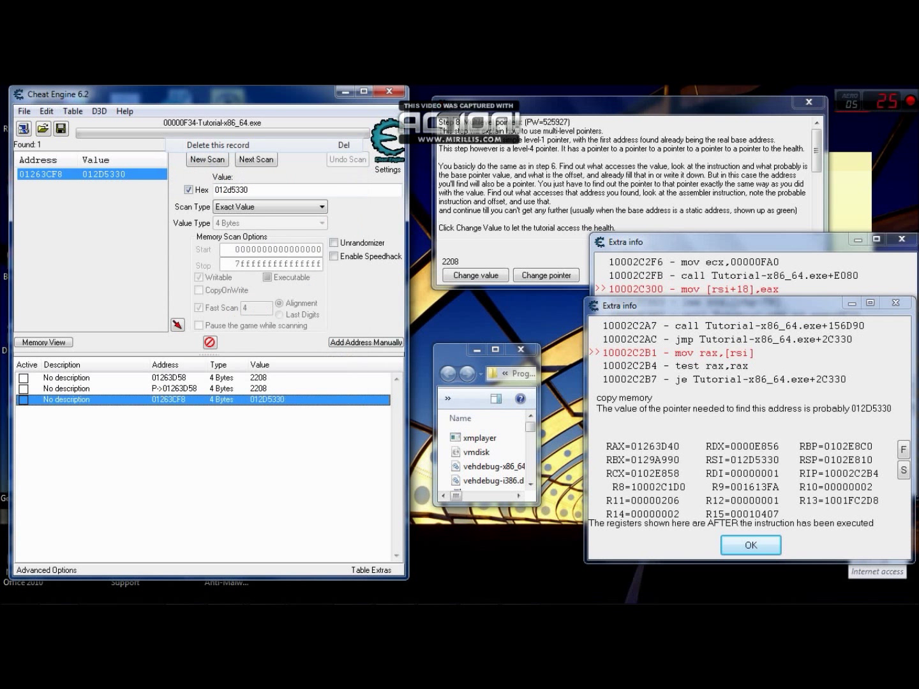
click(502, 352)
- Set up a new manual 4-byte pointer entry with the copied 01263CF8 as its base address
click(361, 341)
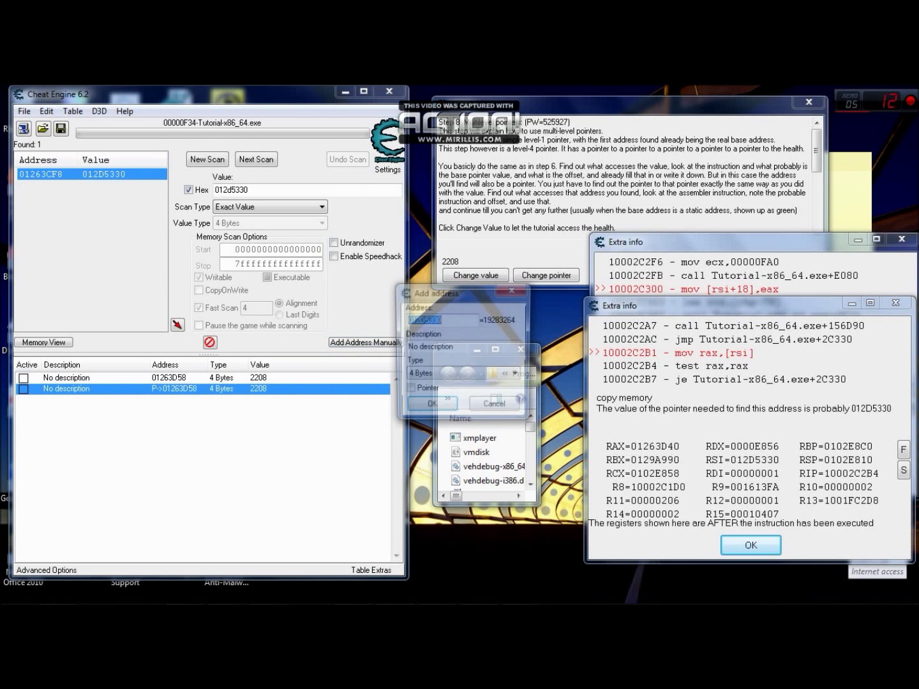
click(409, 390)
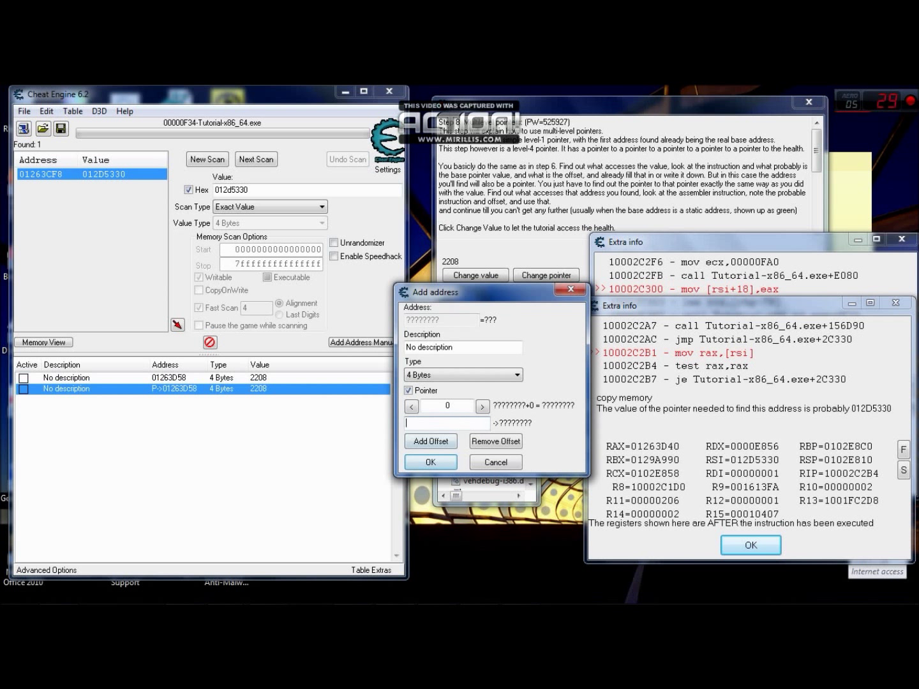
right_click(419, 424)
click(446, 295)
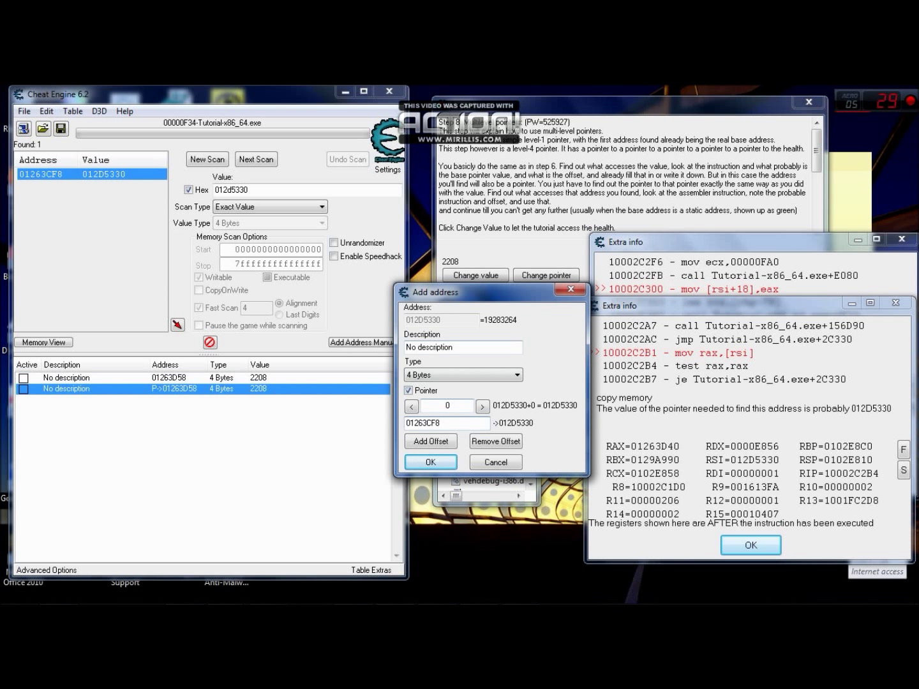
click(486, 495)
drag(450, 353, 499, 337)
drag(376, 382, 434, 492)
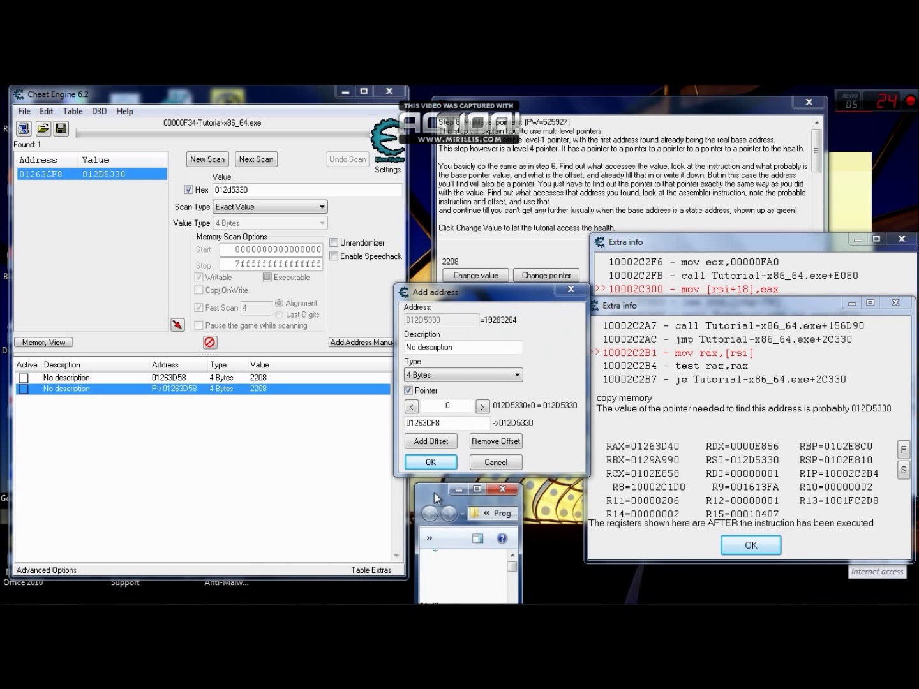